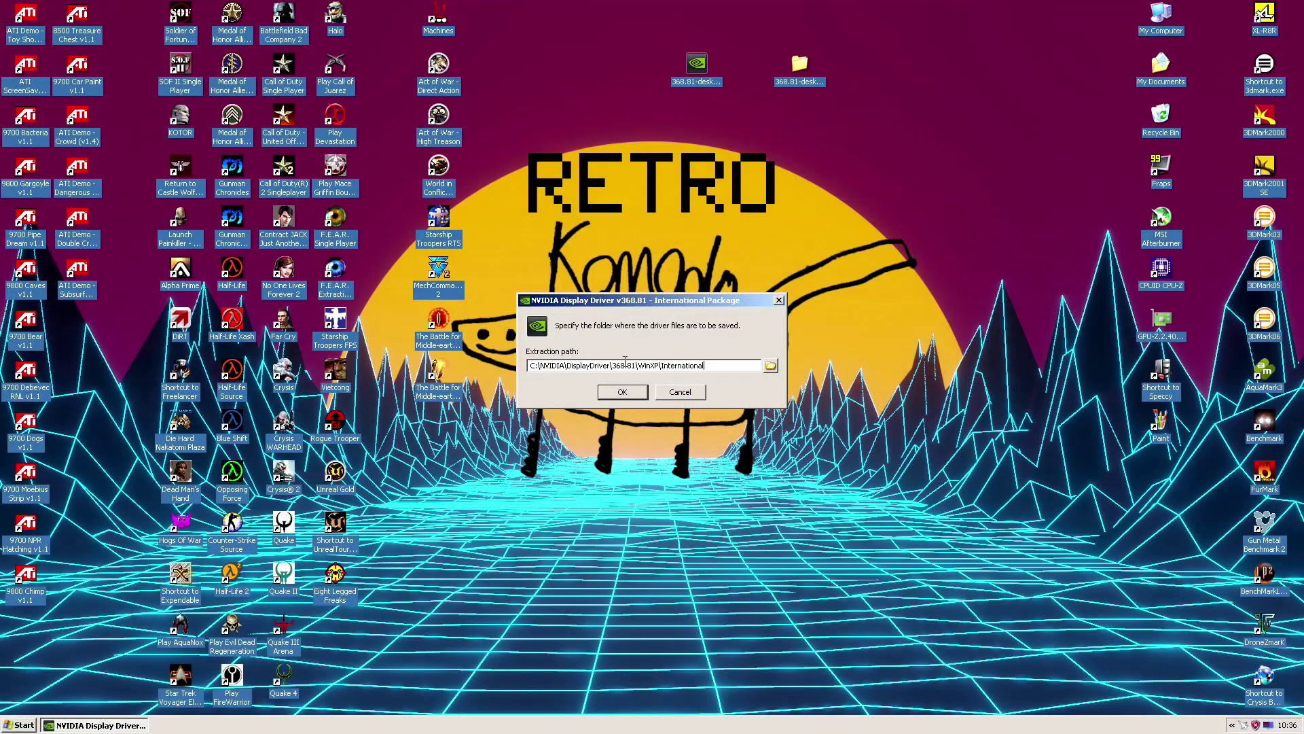
# Step: Extract the 368.81 driver files to C:\NVIDIA\DisplayDriver\368.81\WinXP\International
pyautogui.click(623, 392)
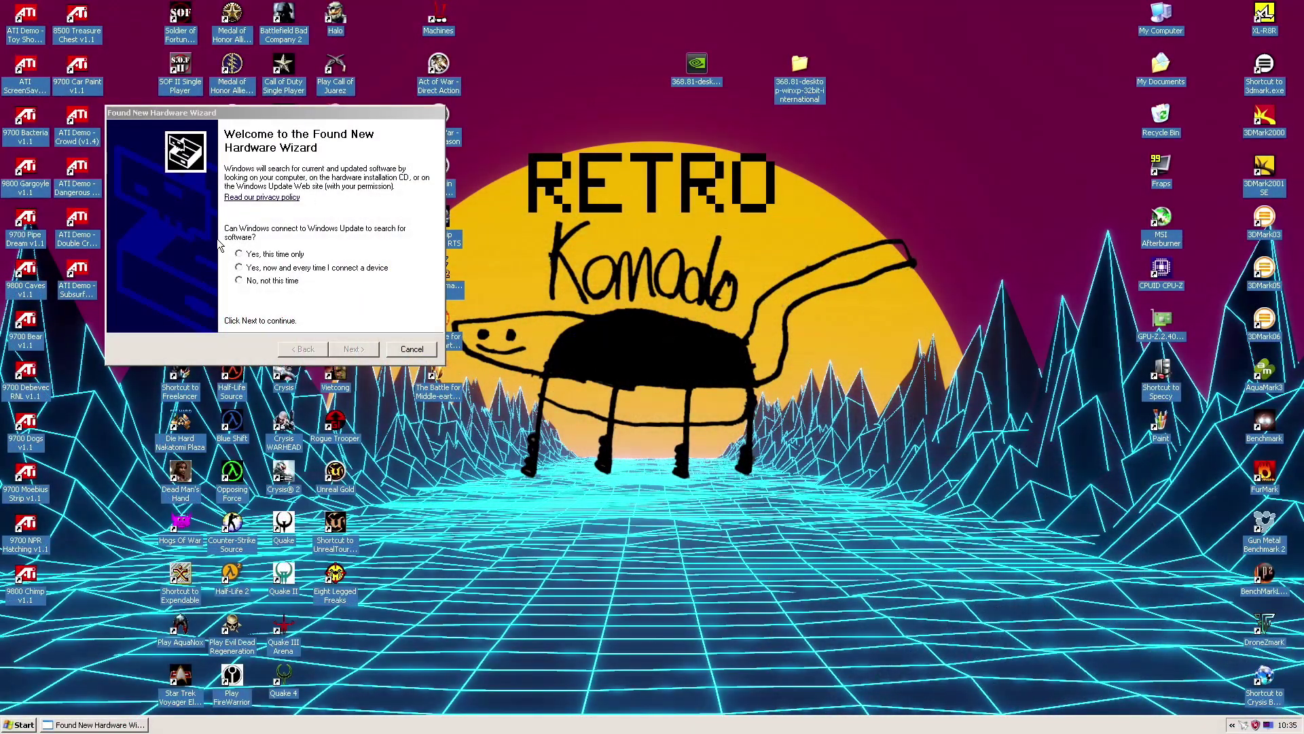
# Step: Cancel both hardware wizards, rerun the 368.81 package, and close its no-compatible-hardware error
pyautogui.click(406, 347)
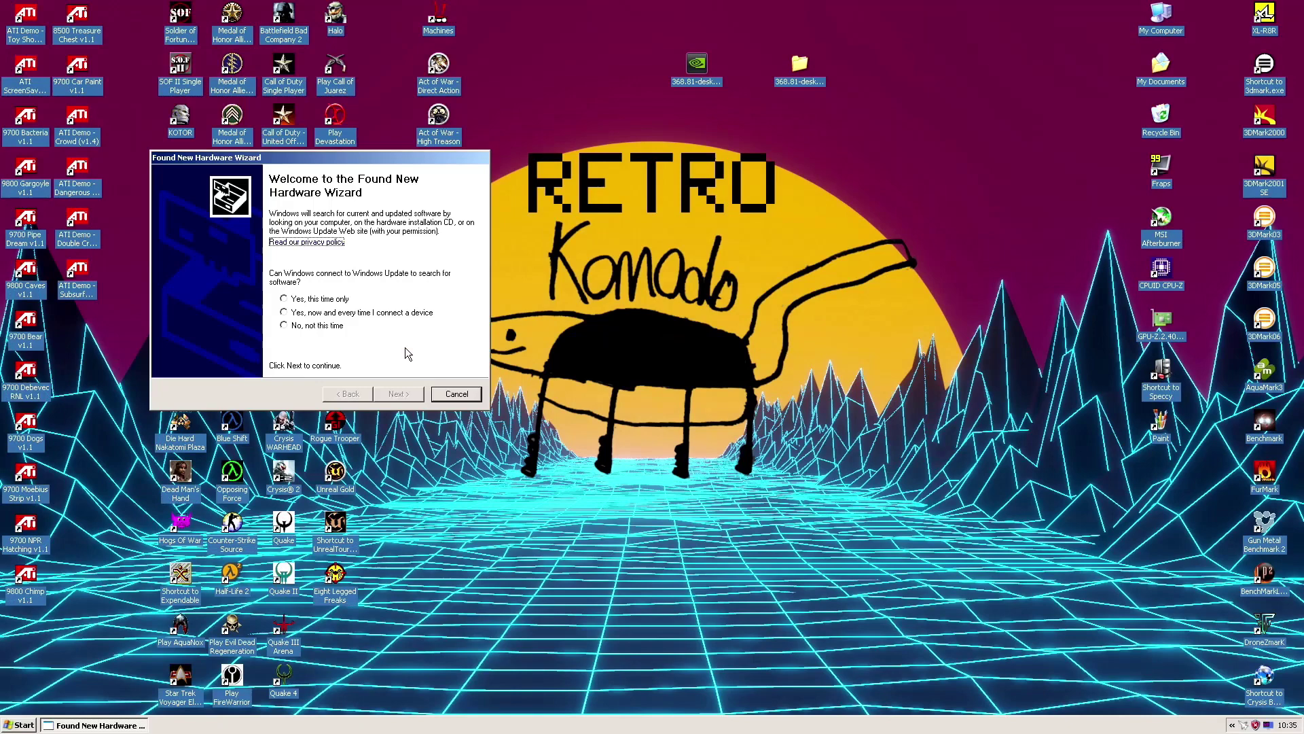
pyautogui.click(449, 397)
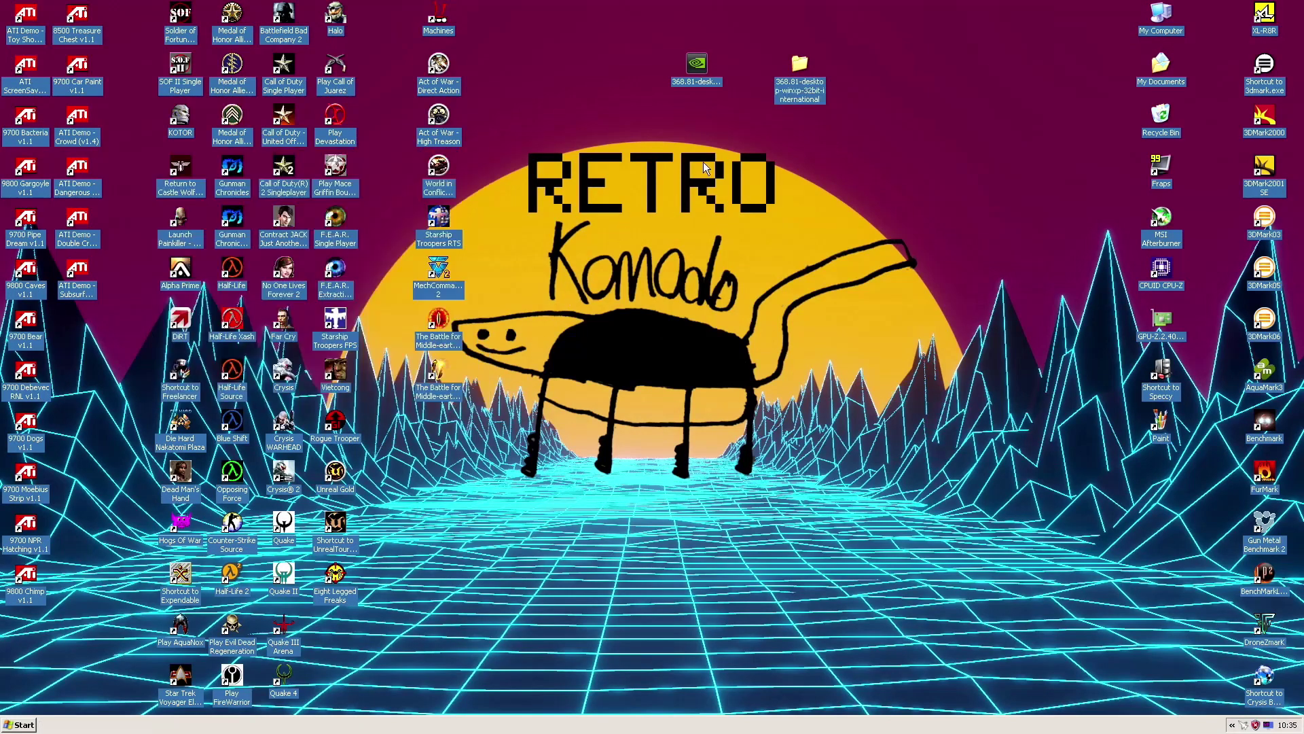
pyautogui.doubleClick(687, 66)
pyautogui.click(612, 389)
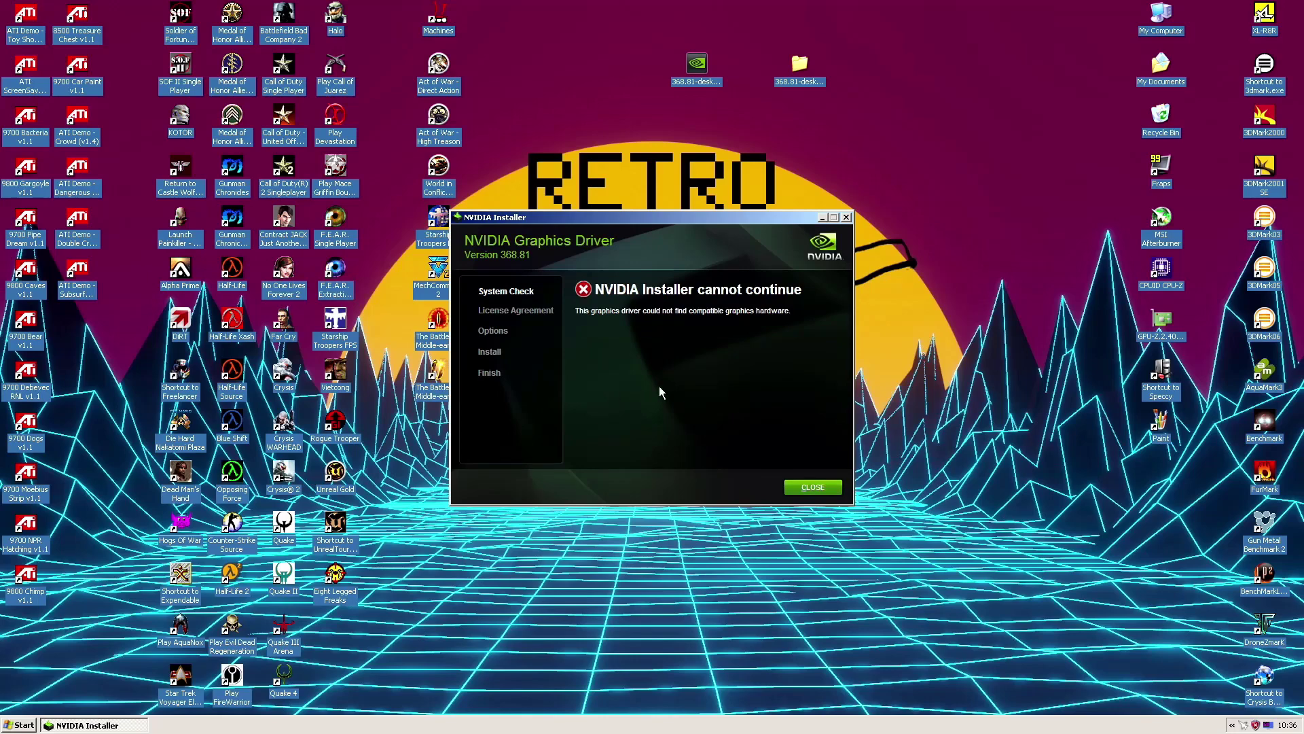
pyautogui.click(811, 488)
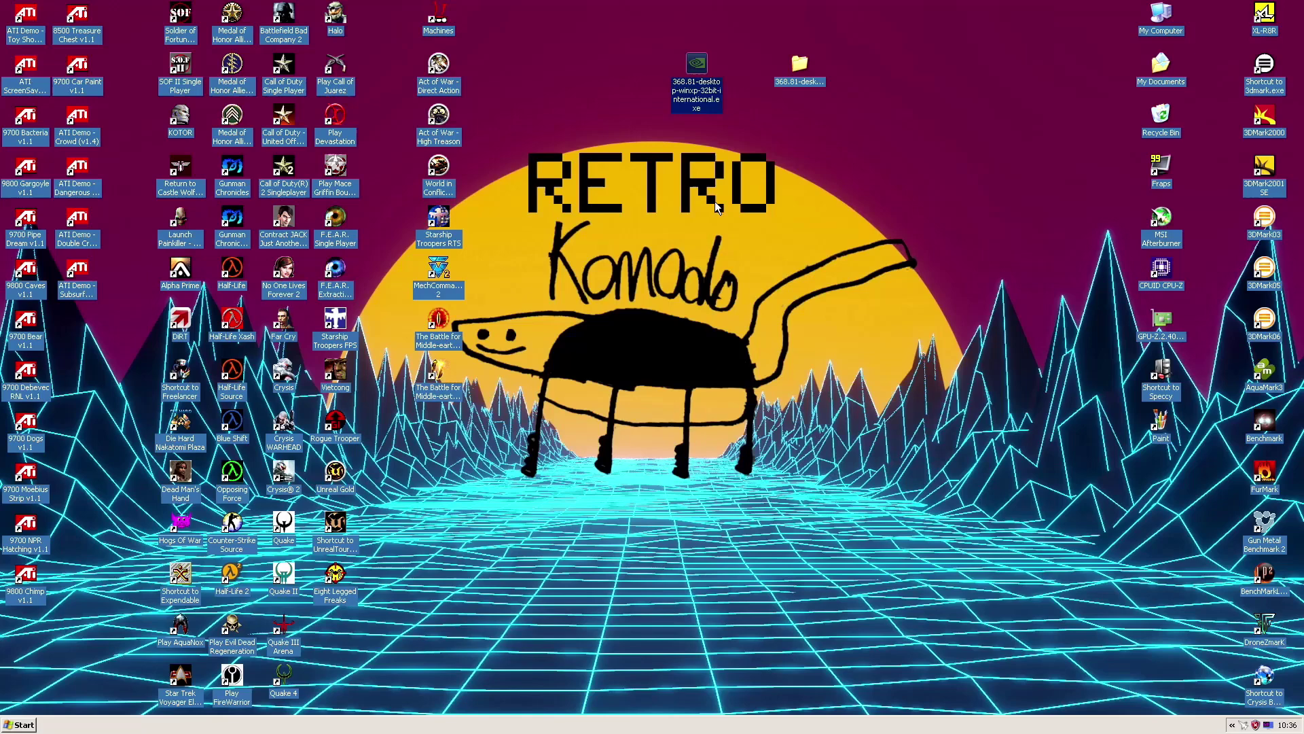
# Step: Run setup from the extracted 368.81 folder and accept the license agreement
pyautogui.click(796, 71)
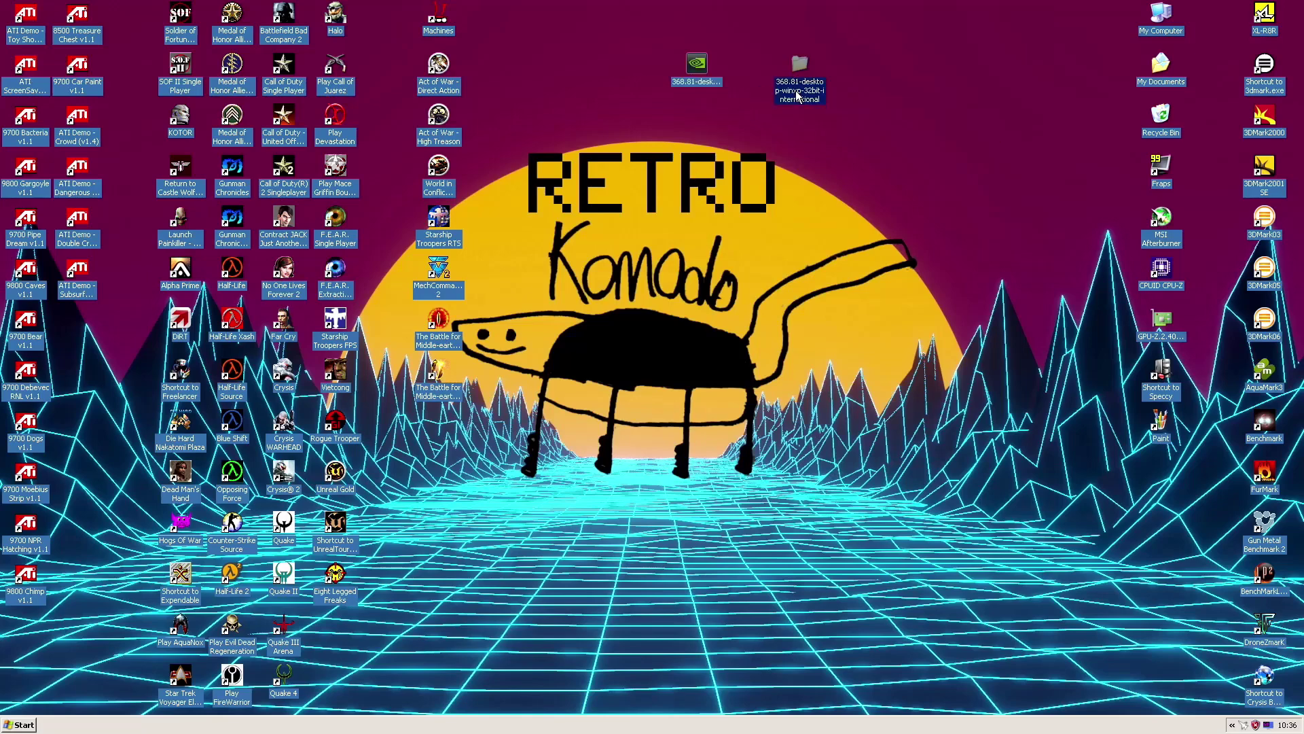
pyautogui.doubleClick(797, 95)
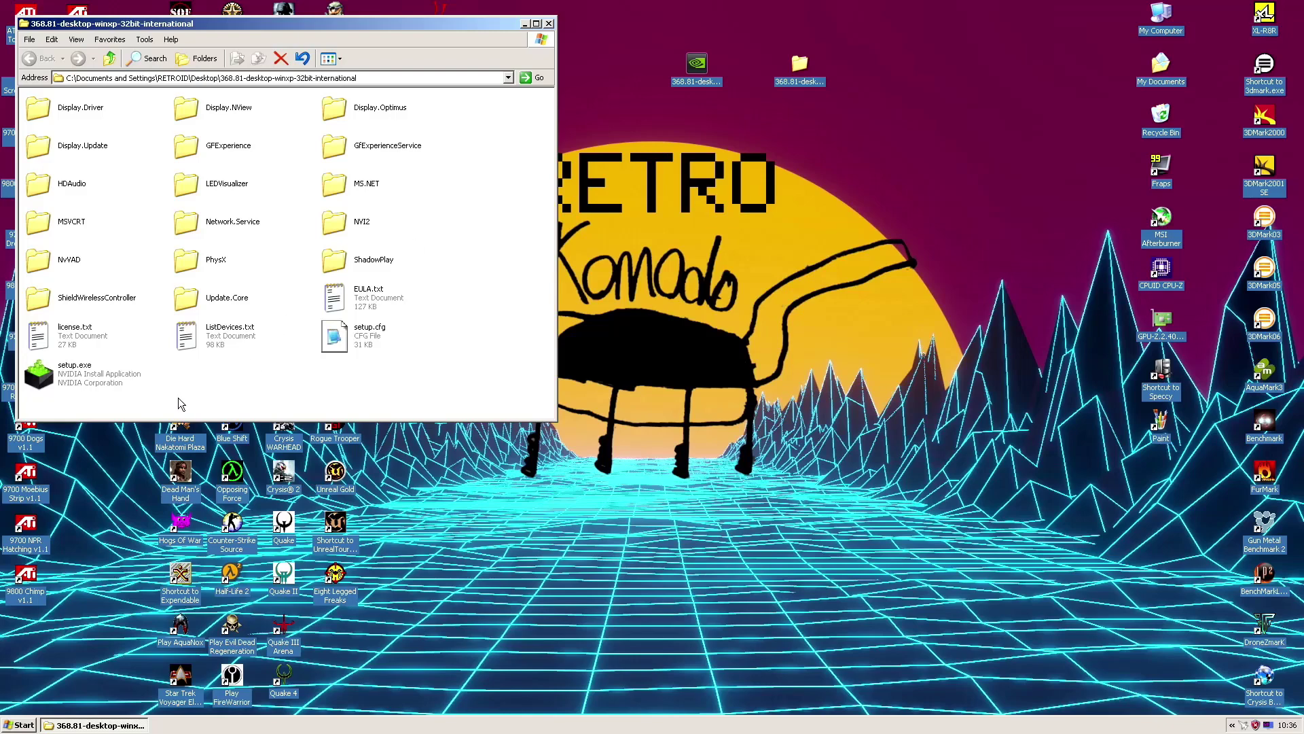
pyautogui.doubleClick(89, 382)
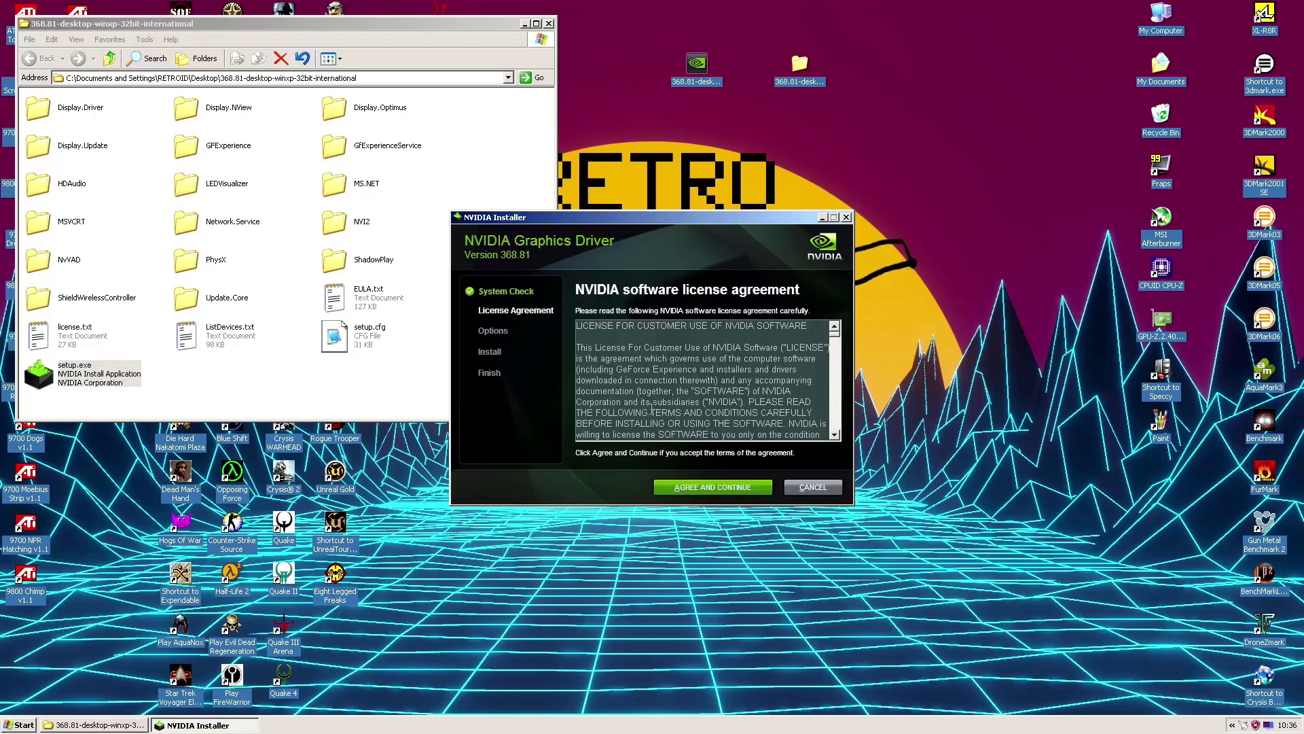
pyautogui.click(706, 487)
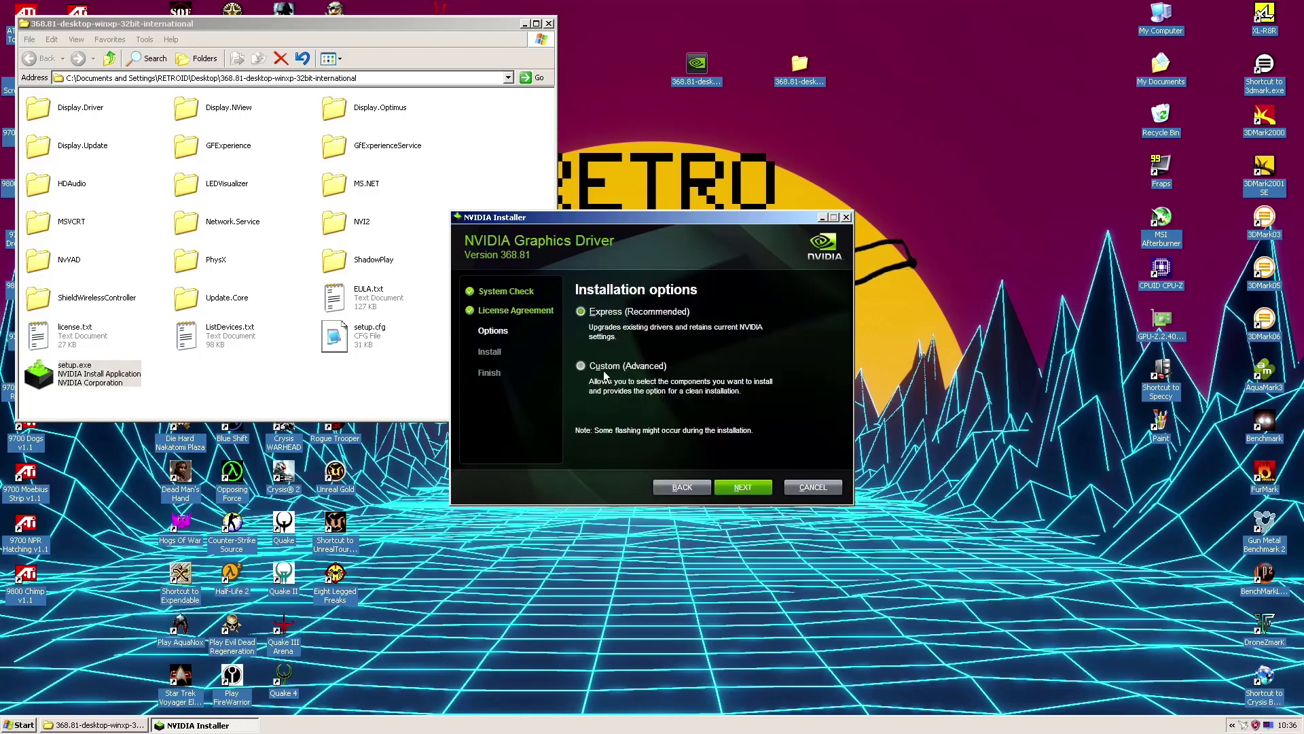
# Step: Do a custom install without nView and GeForce Experience, allowing the unsigned drivers anyway
pyautogui.click(586, 373)
pyautogui.press('Return')
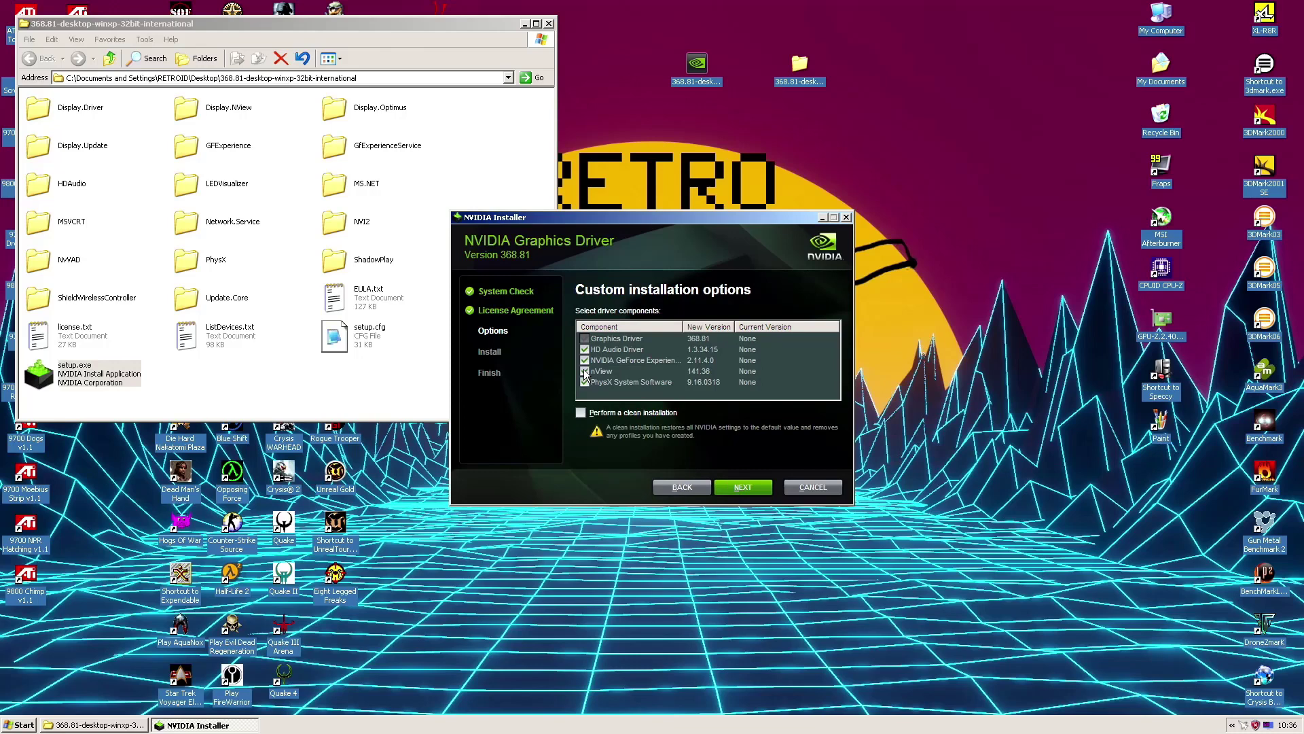
pyautogui.click(585, 371)
pyautogui.click(584, 360)
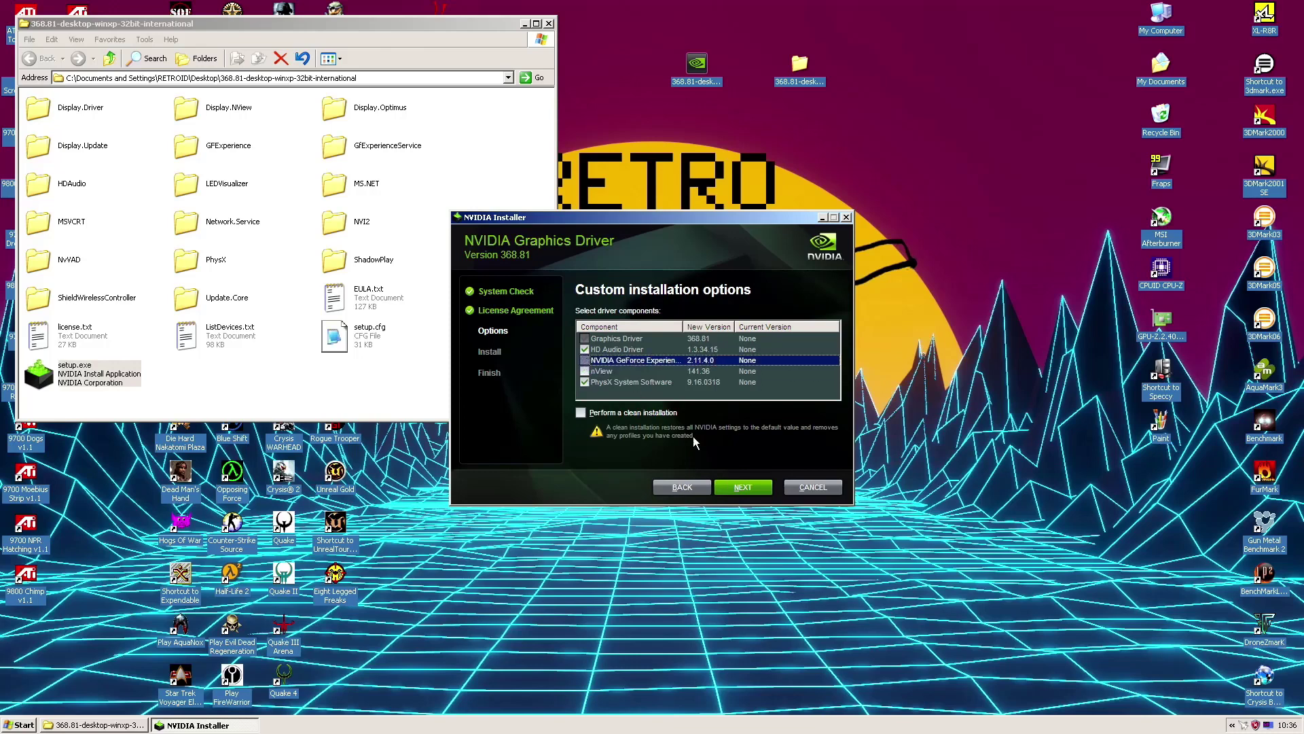
pyautogui.click(731, 487)
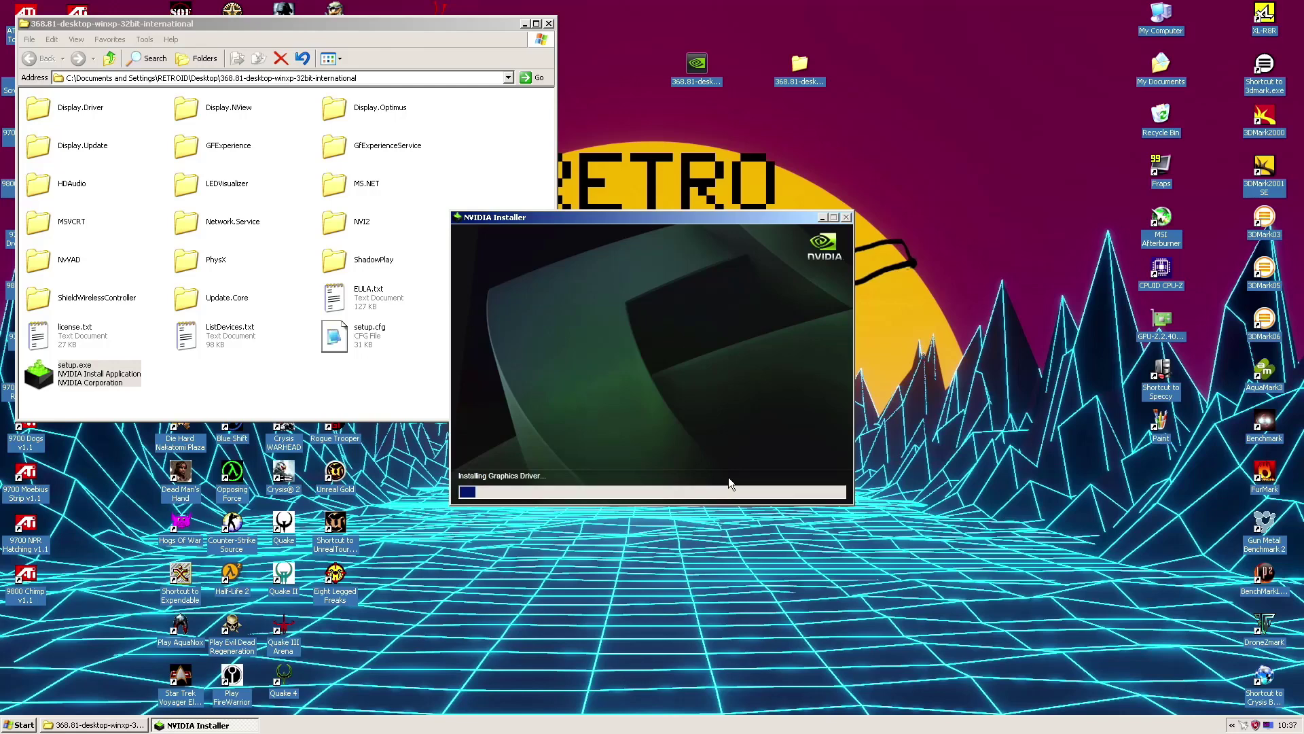
pyautogui.click(686, 451)
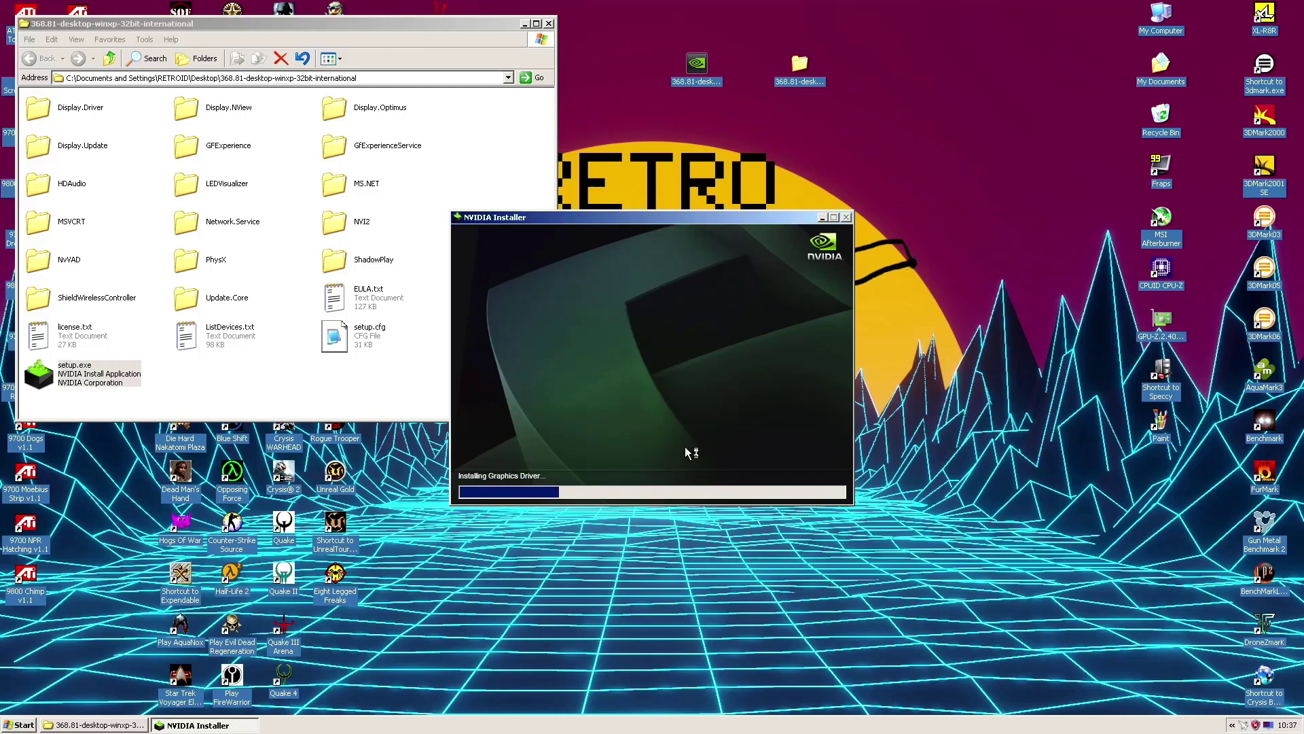
pyautogui.click(685, 447)
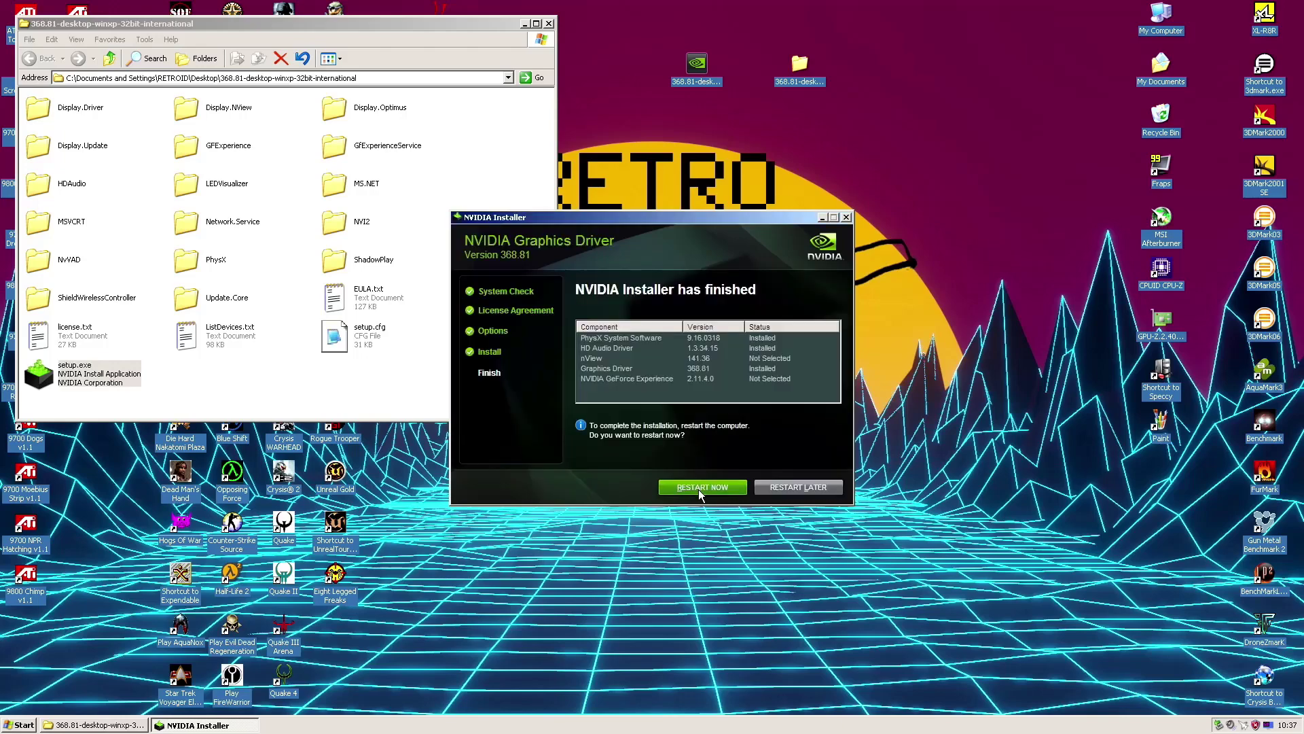
# Step: Restart the XP machine to finish the driver installation
pyautogui.click(699, 488)
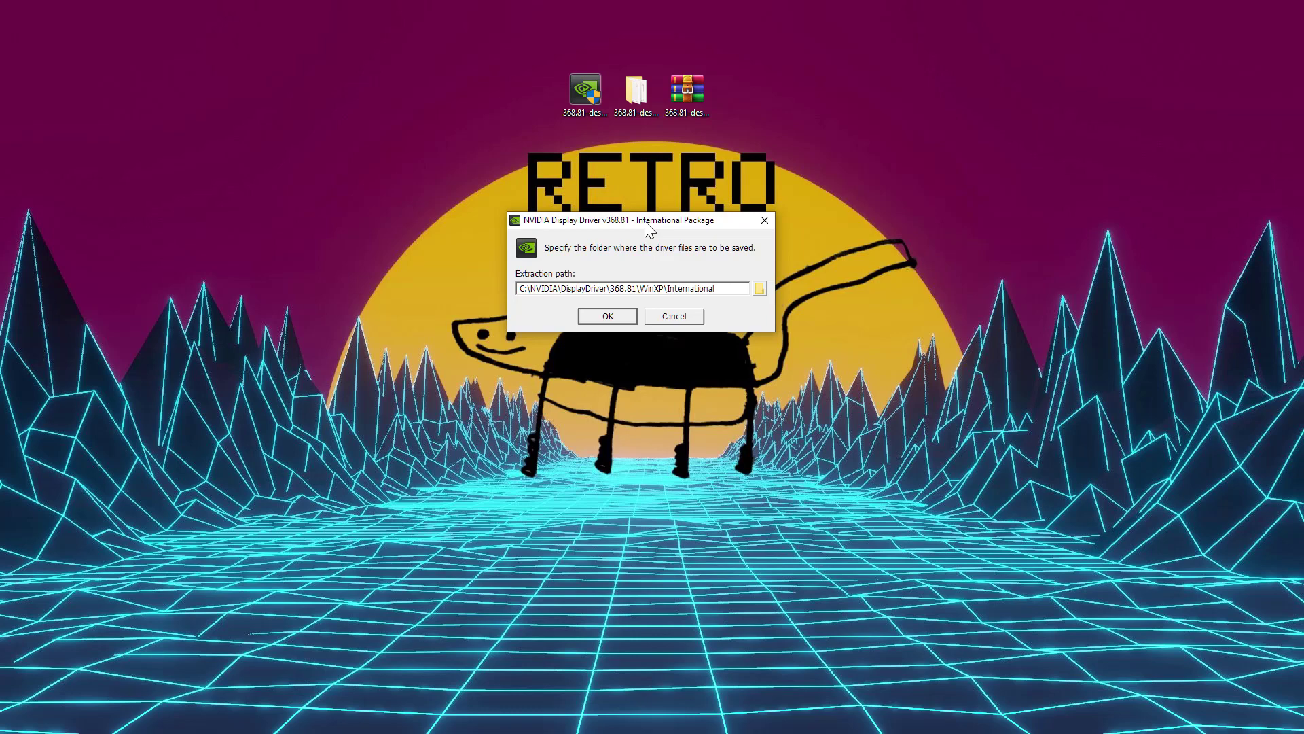
# Step: Extract the driver files to the default folder and close the incompatible-Windows error
pyautogui.click(619, 311)
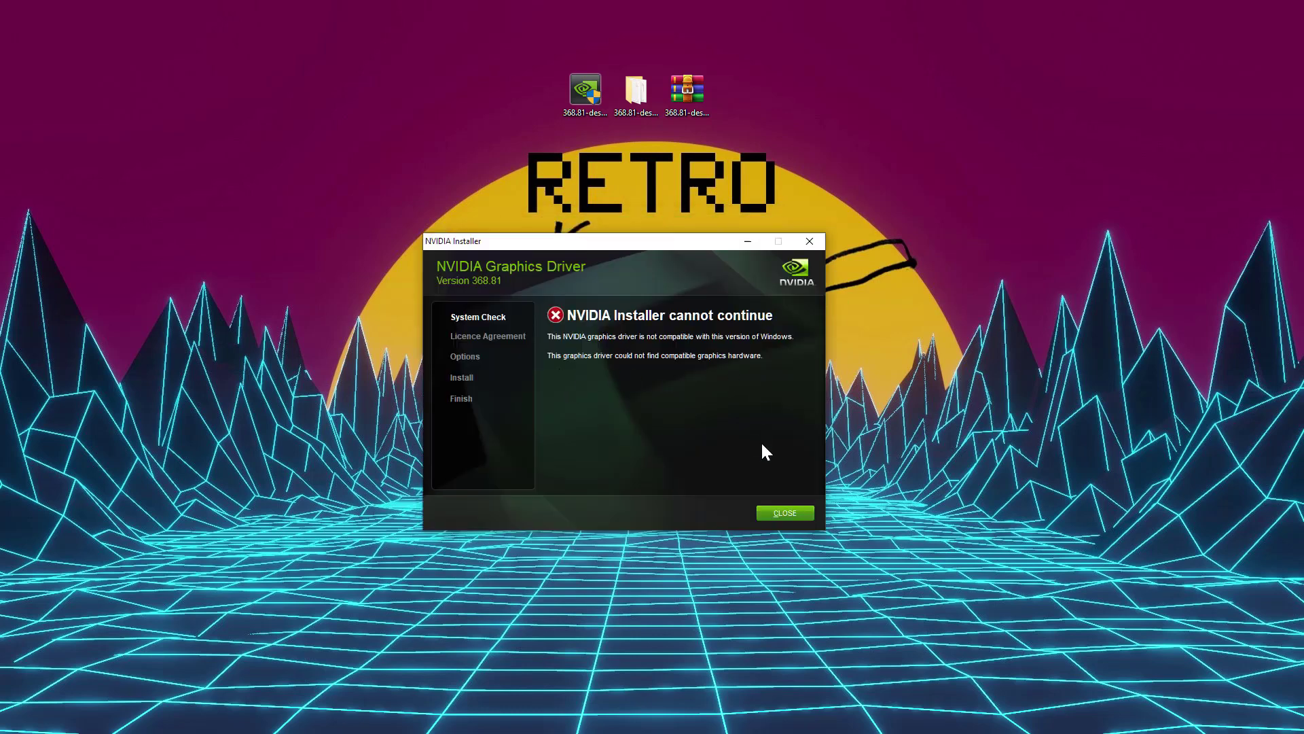
pyautogui.click(785, 513)
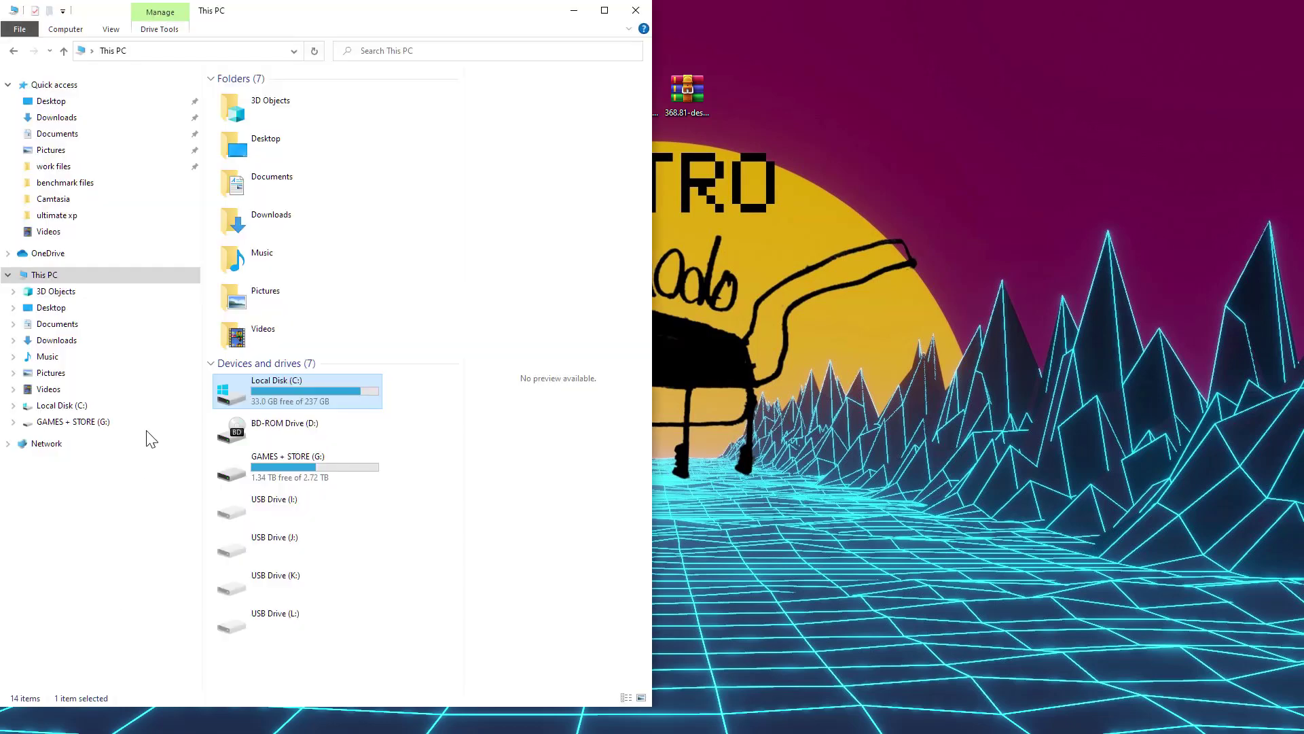
# Step: Browse to C:\NVIDIA\DisplayDriver\368.81\WinXP\International\Display.Driver
pyautogui.doubleClick(270, 385)
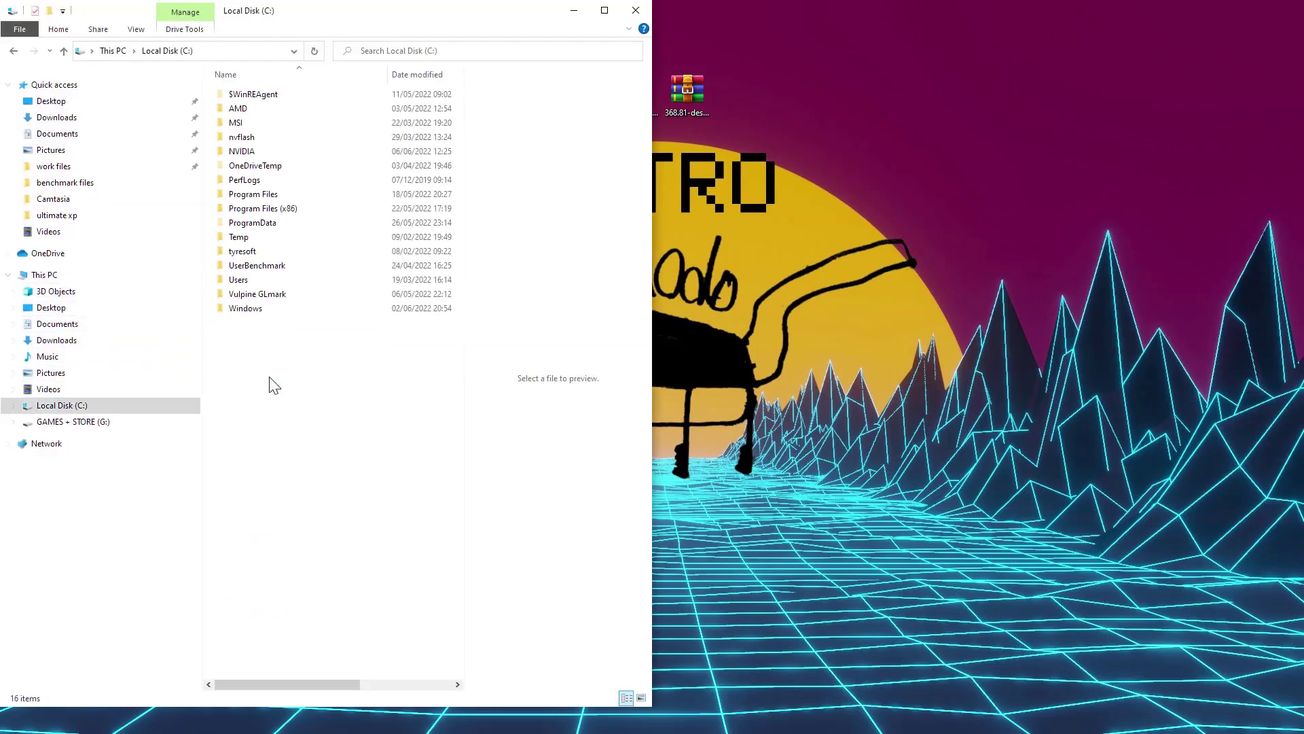
pyautogui.doubleClick(248, 152)
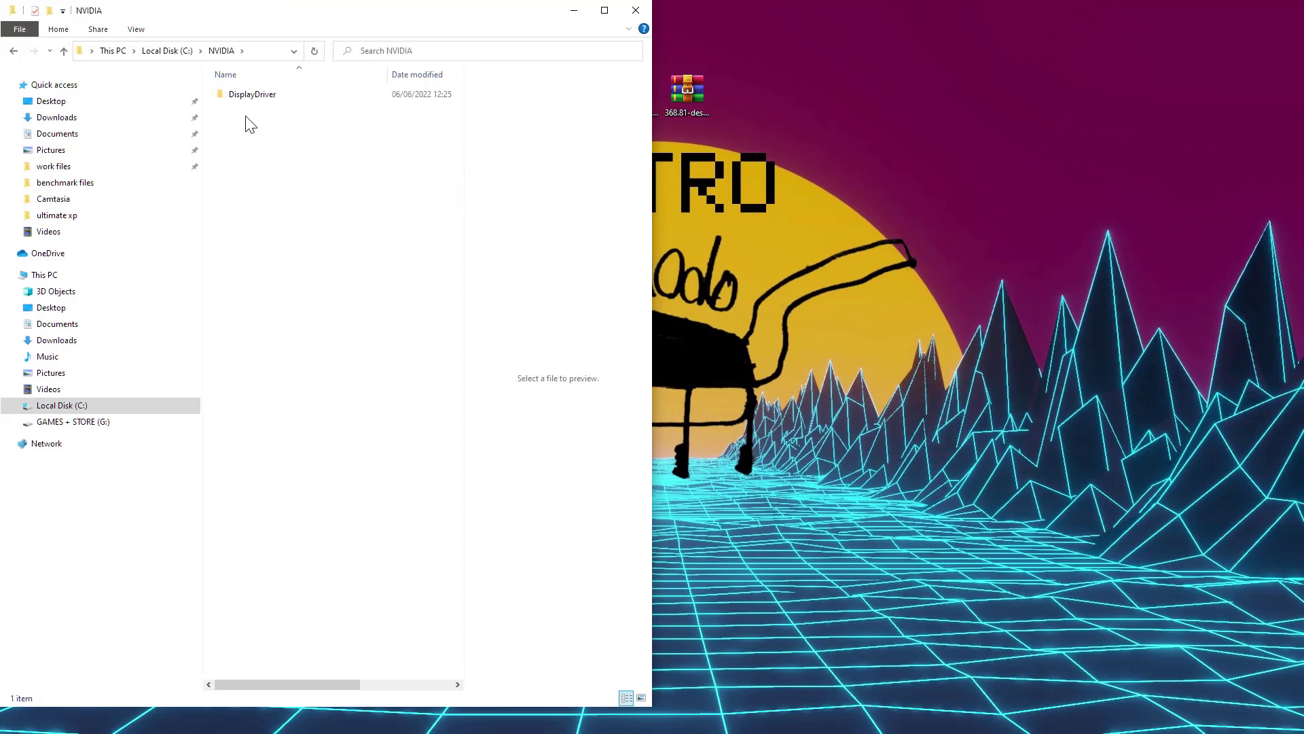
pyautogui.doubleClick(250, 97)
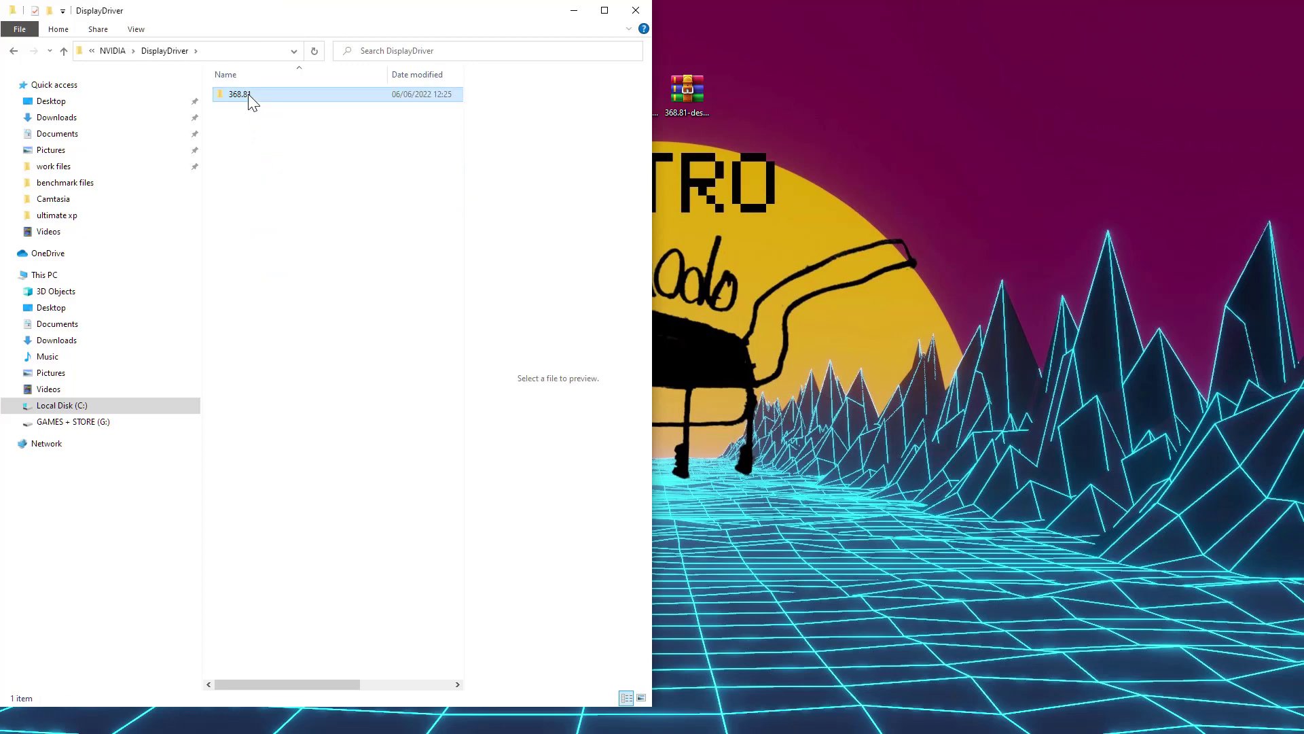
pyautogui.doubleClick(250, 97)
pyautogui.doubleClick(241, 94)
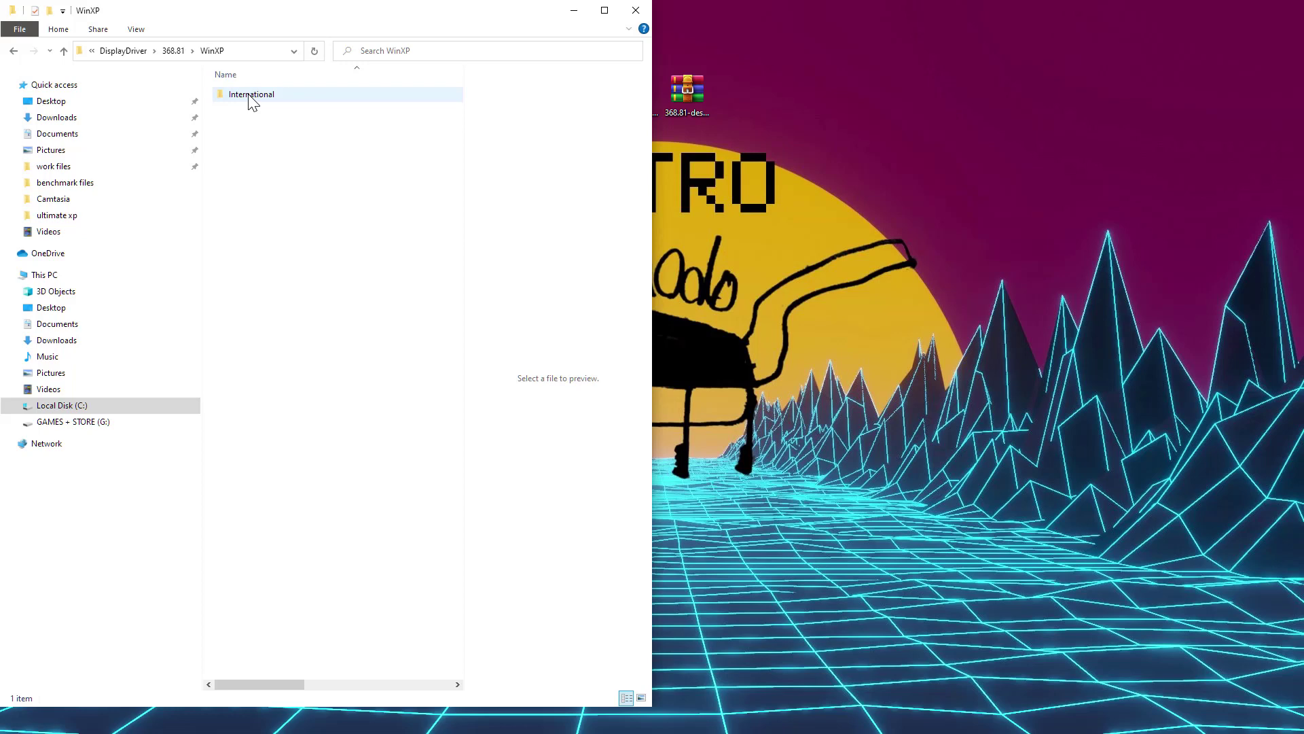
pyautogui.doubleClick(250, 95)
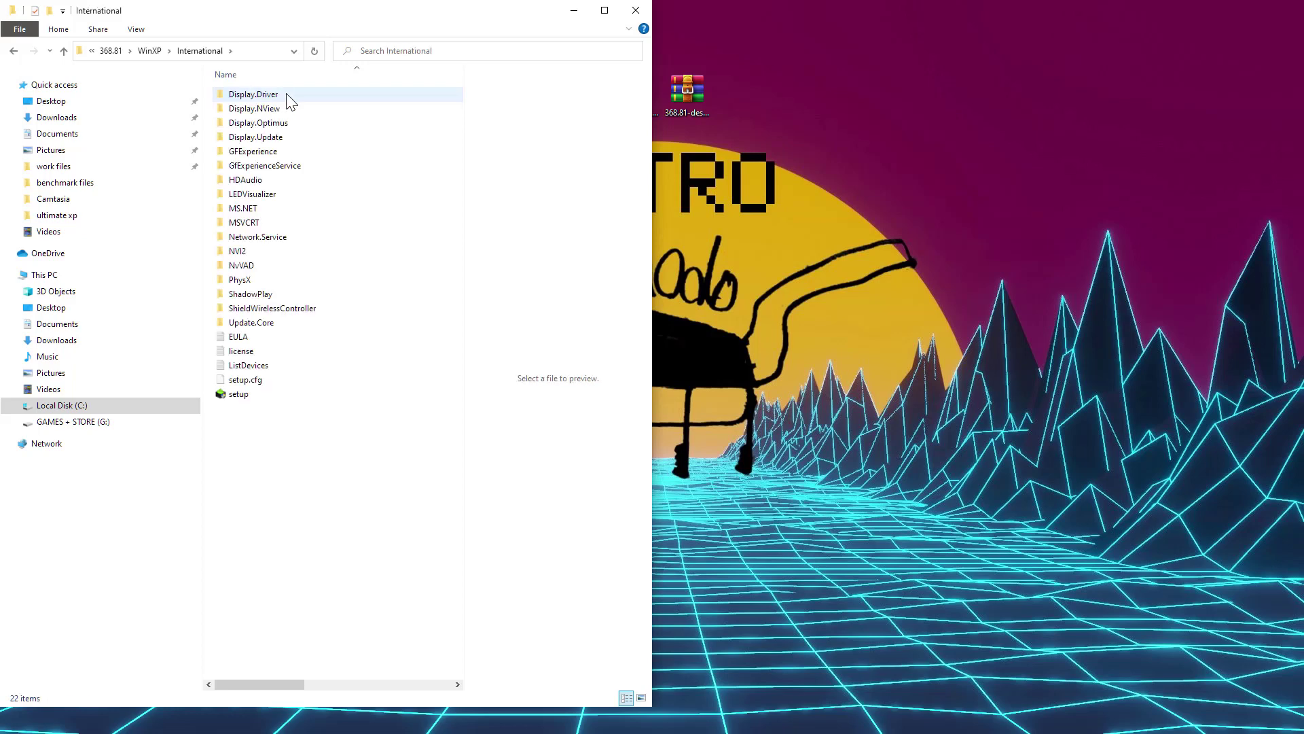
pyautogui.doubleClick(287, 96)
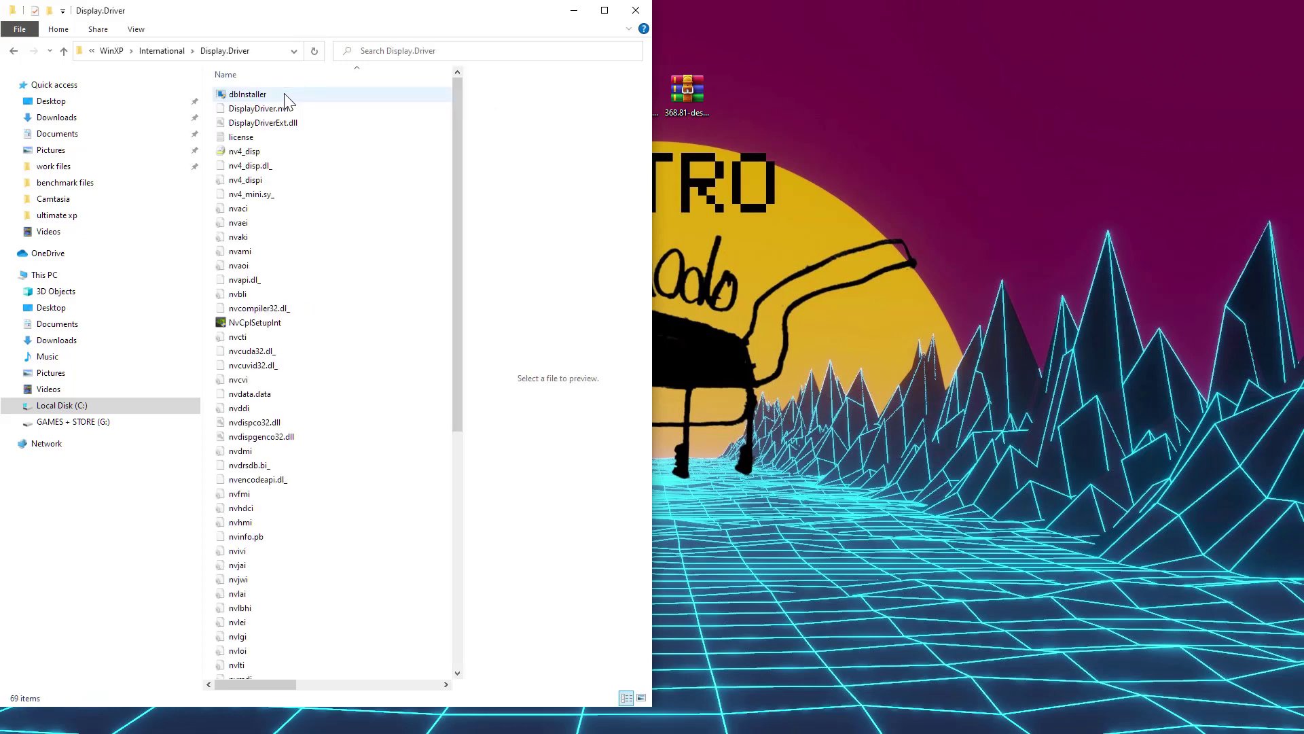
# Step: Open nv4_dispi in Notepad and bring up the browser on Google
pyautogui.rightClick(268, 179)
pyautogui.click(304, 194)
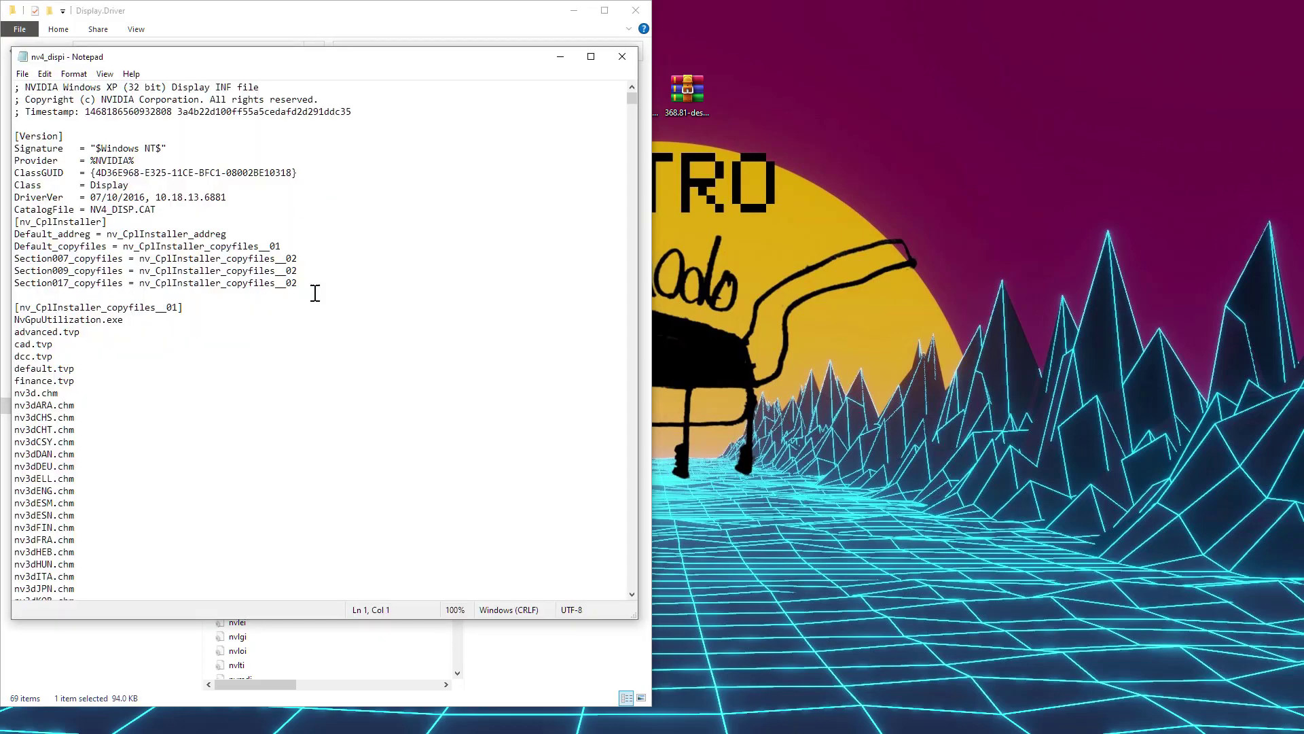
pyautogui.click(188, 718)
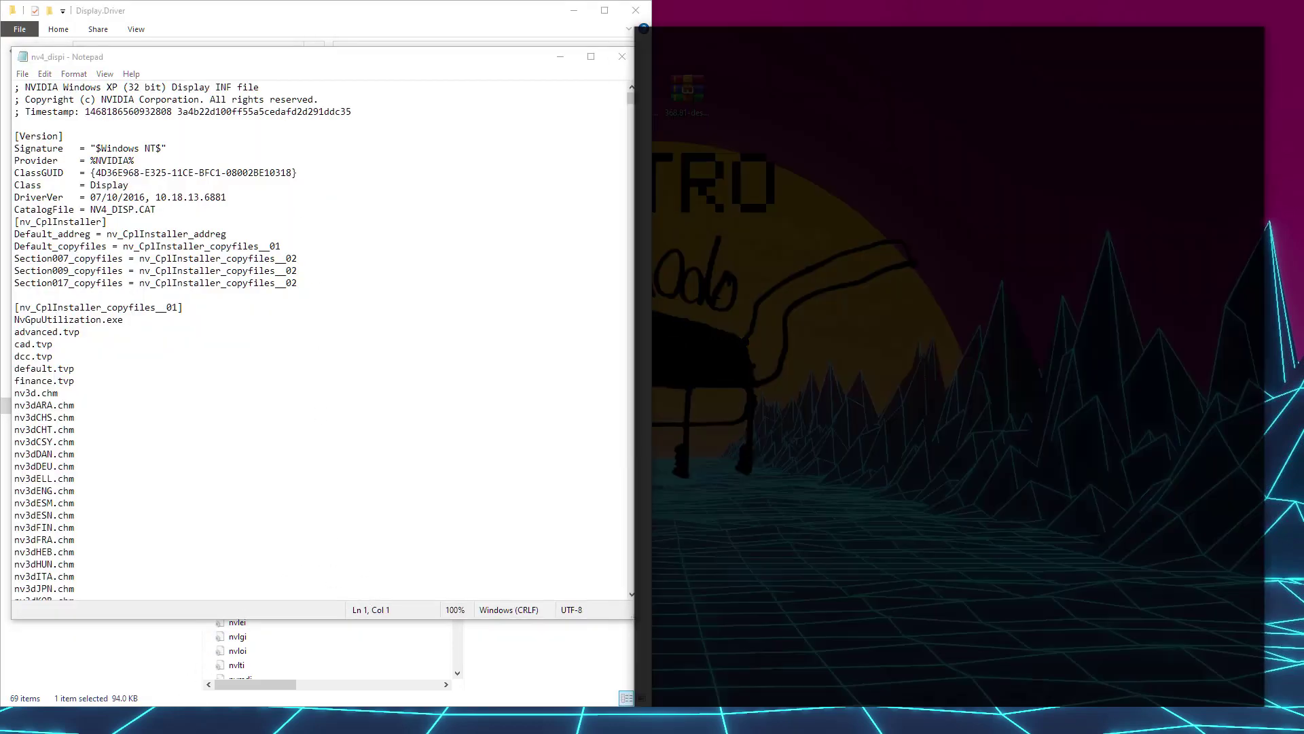
# Step: Search Google for 'gtx980 windows xp' and open the GTX 970/980 XP drivers guide
pyautogui.click(870, 325)
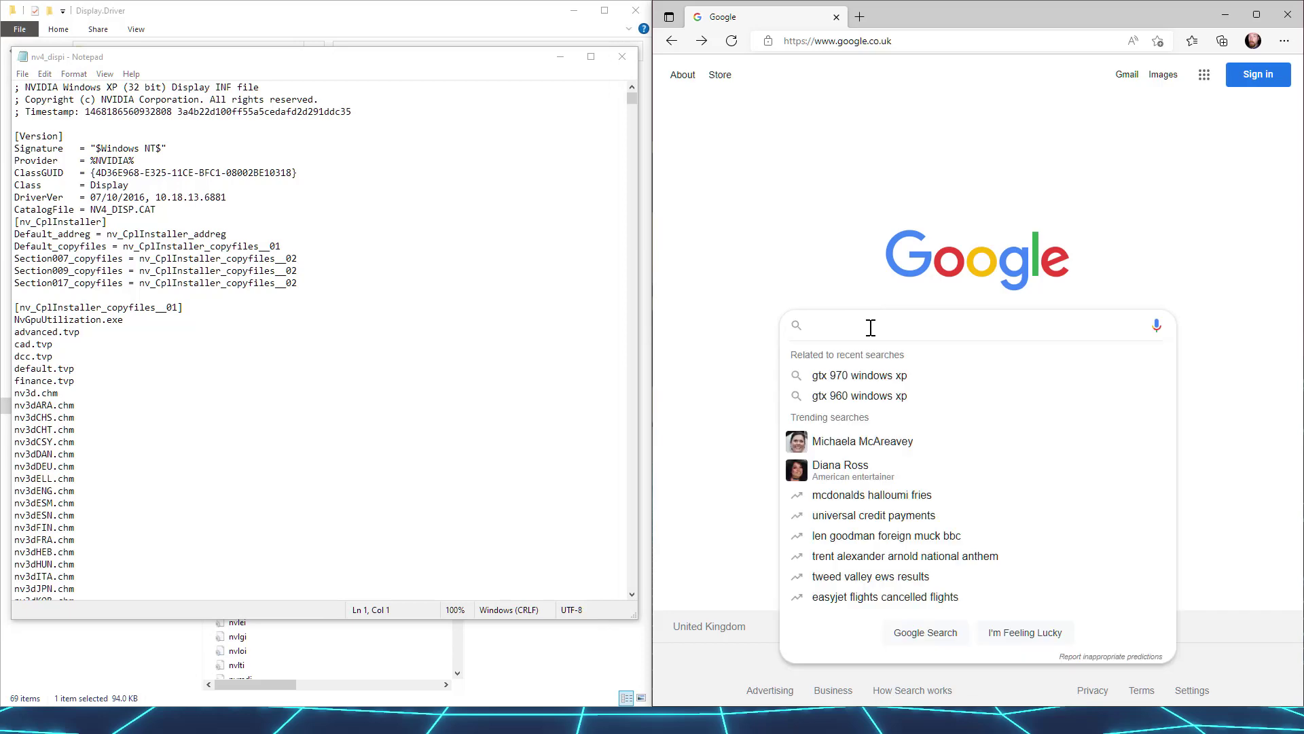
pyautogui.write('gt')
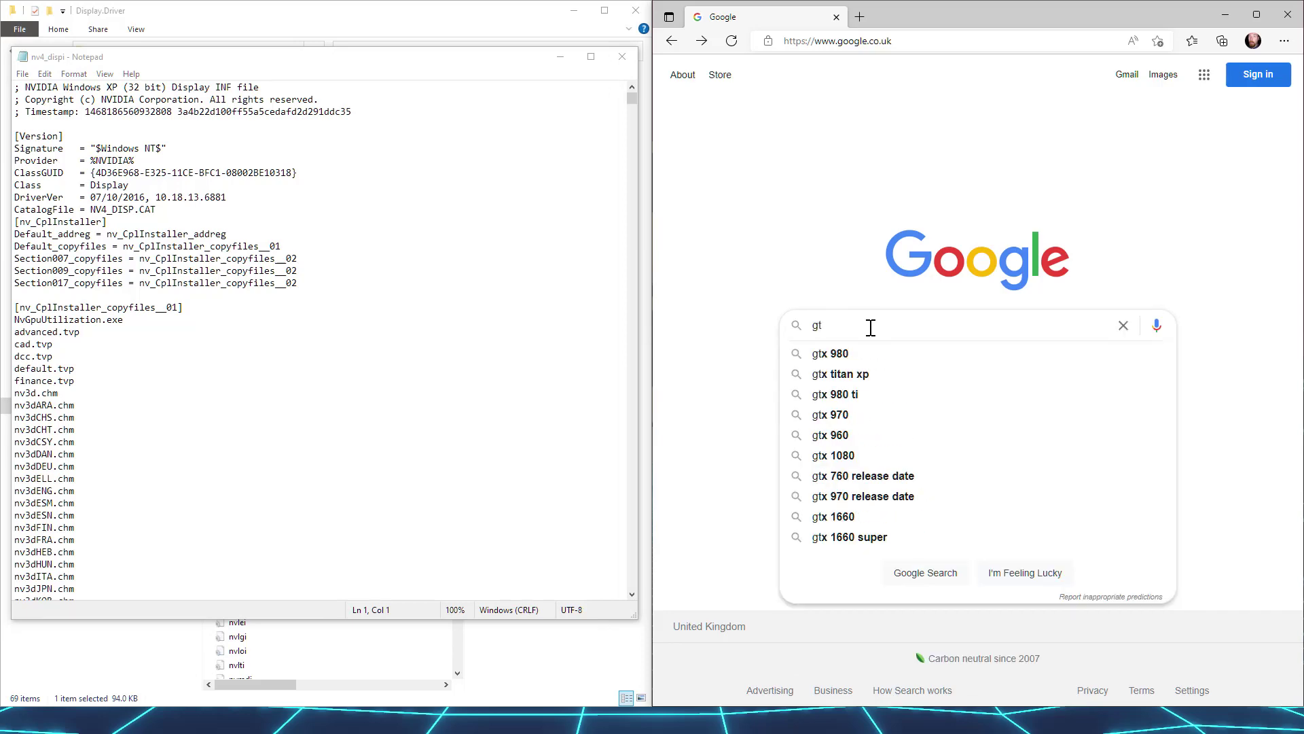
pyautogui.write('x980')
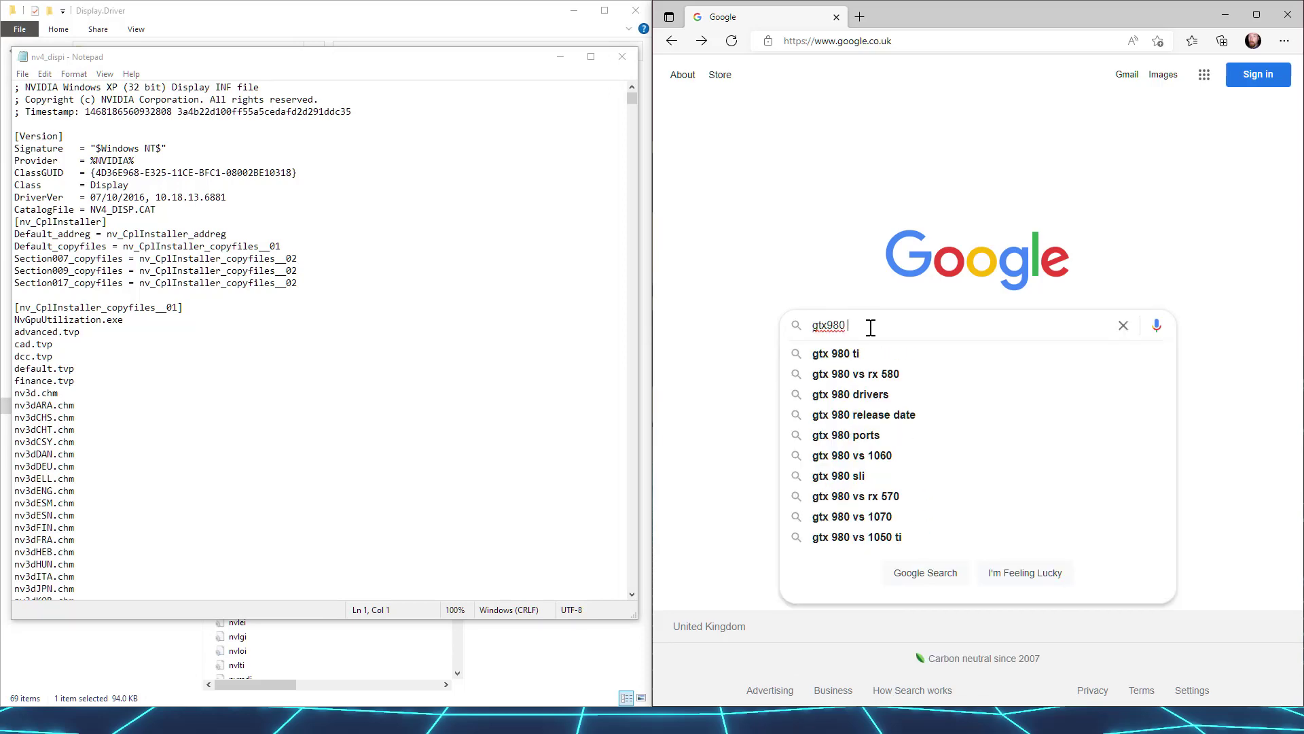
pyautogui.write(' windows xp')
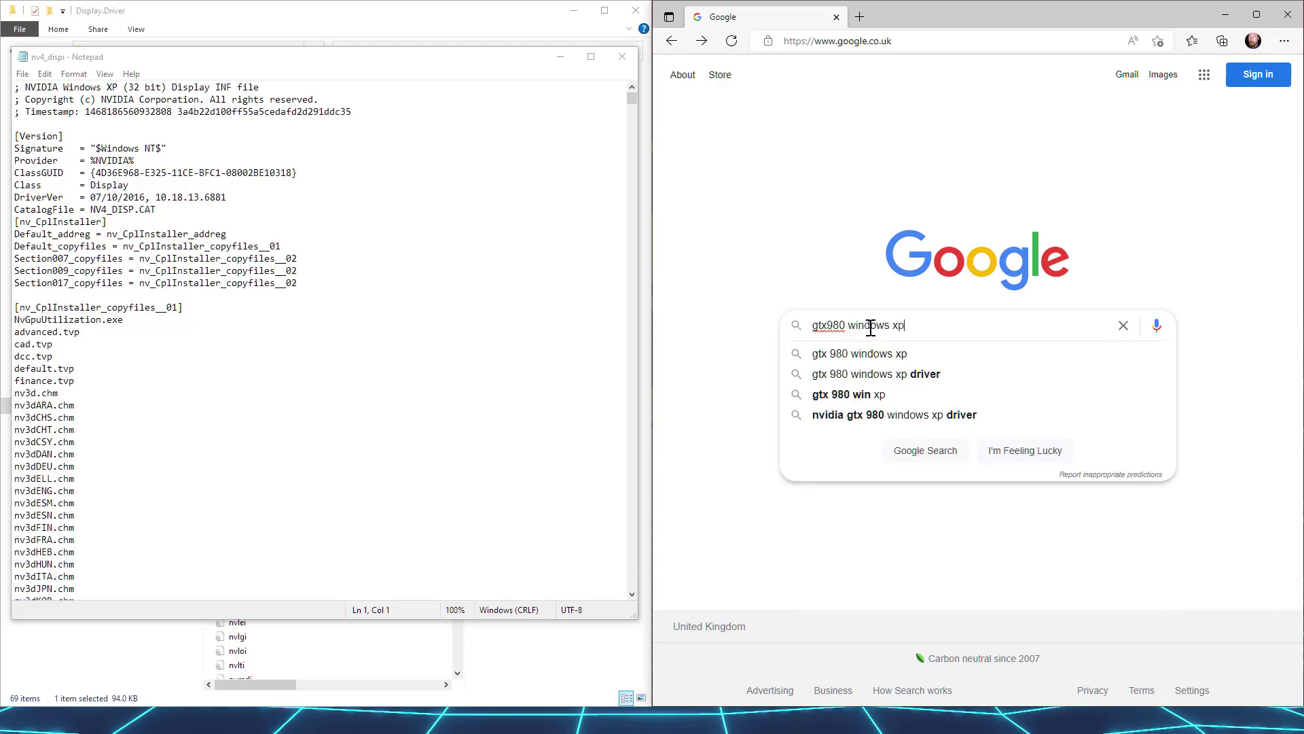
pyautogui.press('Return')
pyautogui.scroll(-5, 871, 329)
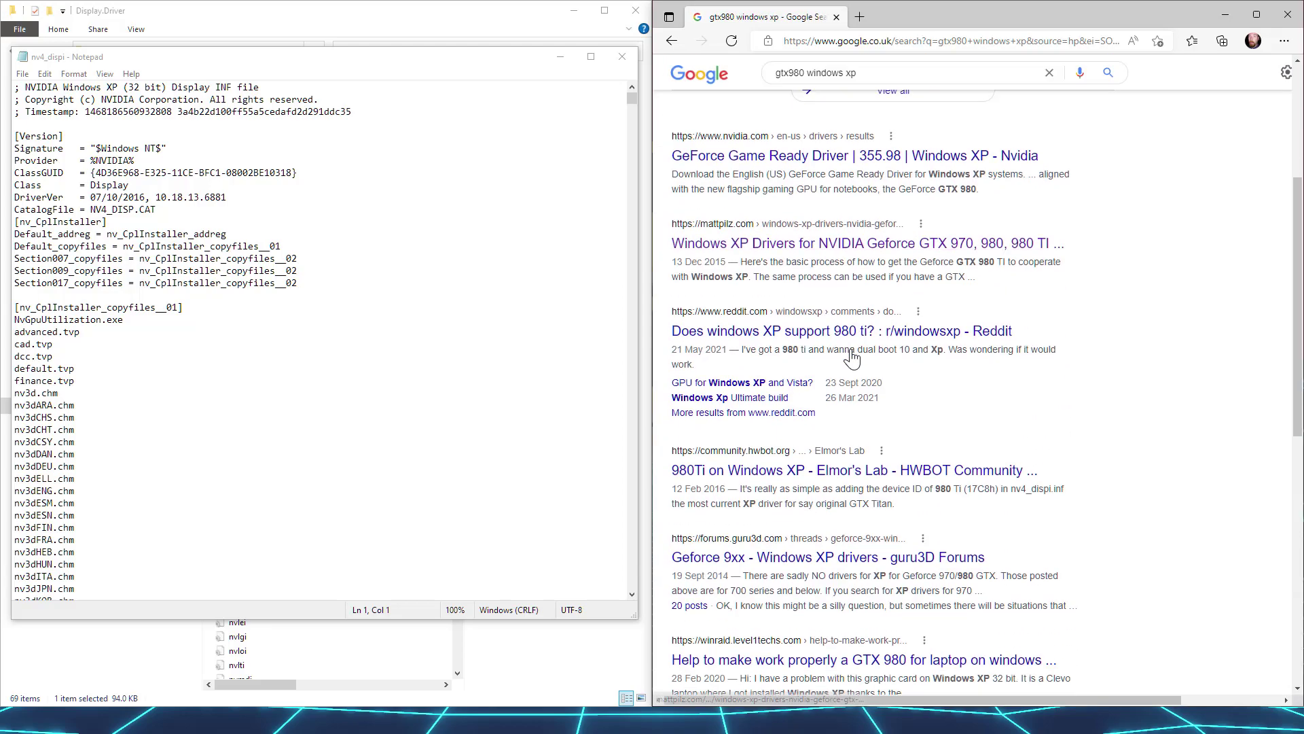
pyautogui.click(753, 220)
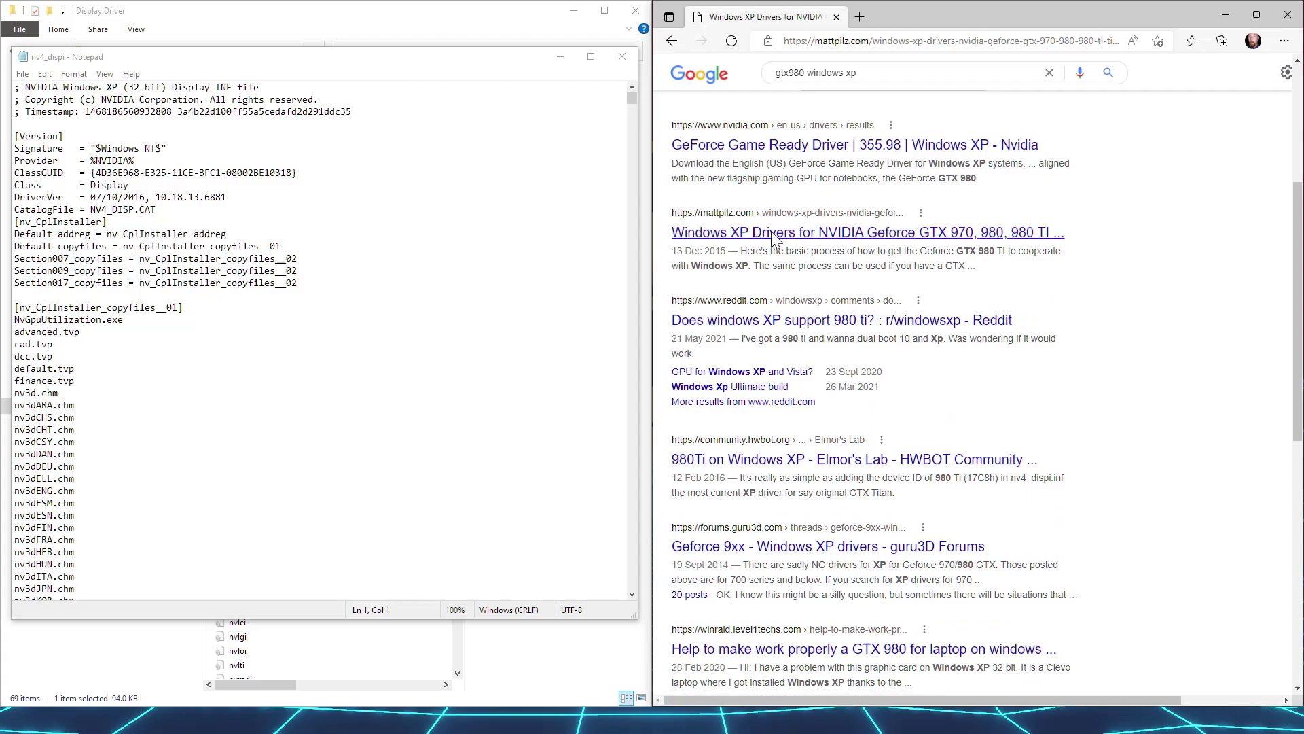
# Step: Scroll the guide to step 4 and select the NVIDIA_Devices.NTx86.5.1 section name
pyautogui.scroll(-3, 781, 412)
pyautogui.scroll(-10, 781, 412)
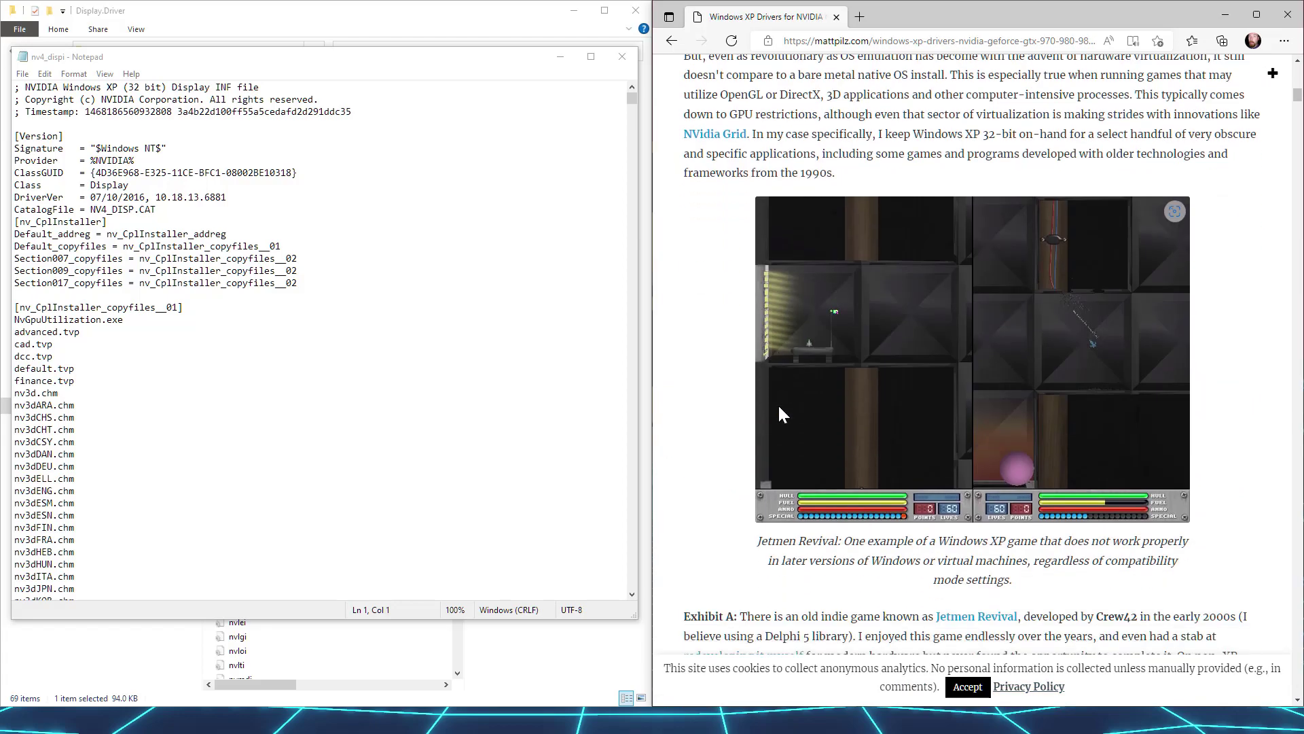
pyautogui.scroll(-6, 780, 414)
pyautogui.scroll(-3, 780, 414)
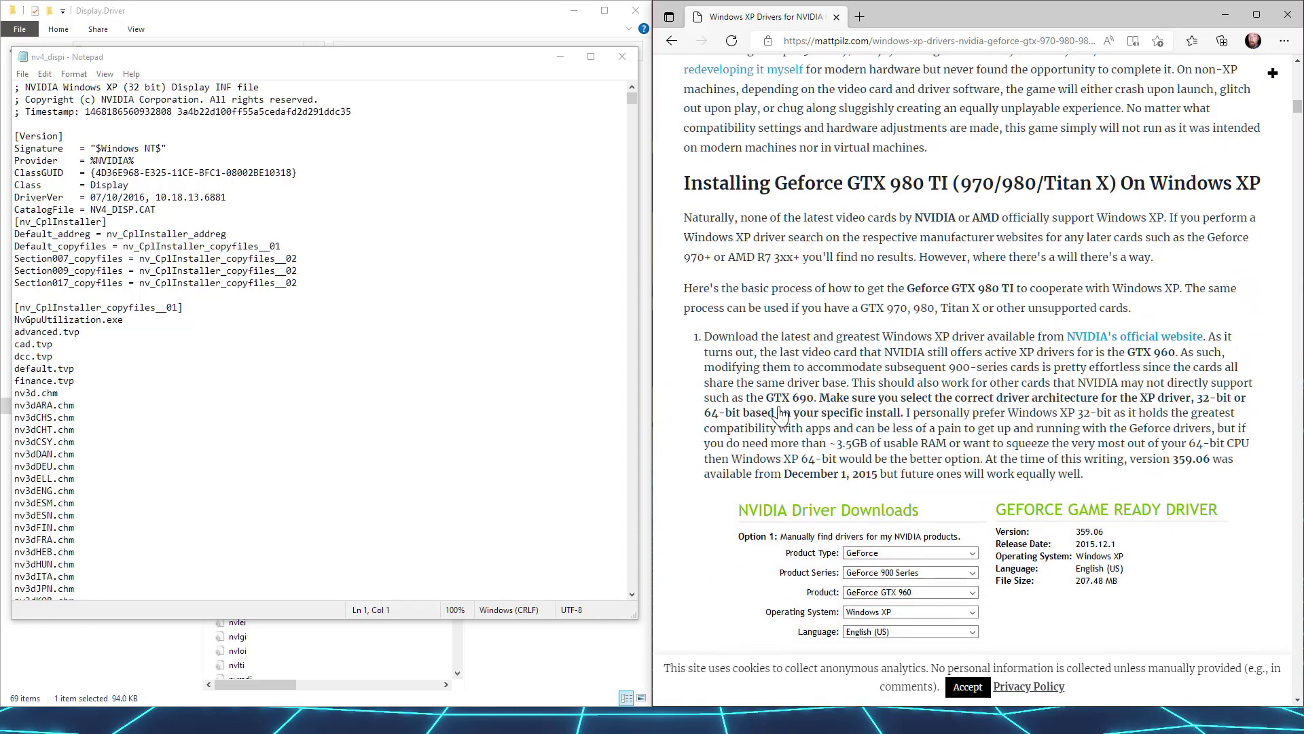
pyautogui.scroll(-7, 780, 408)
pyautogui.scroll(-2, 780, 406)
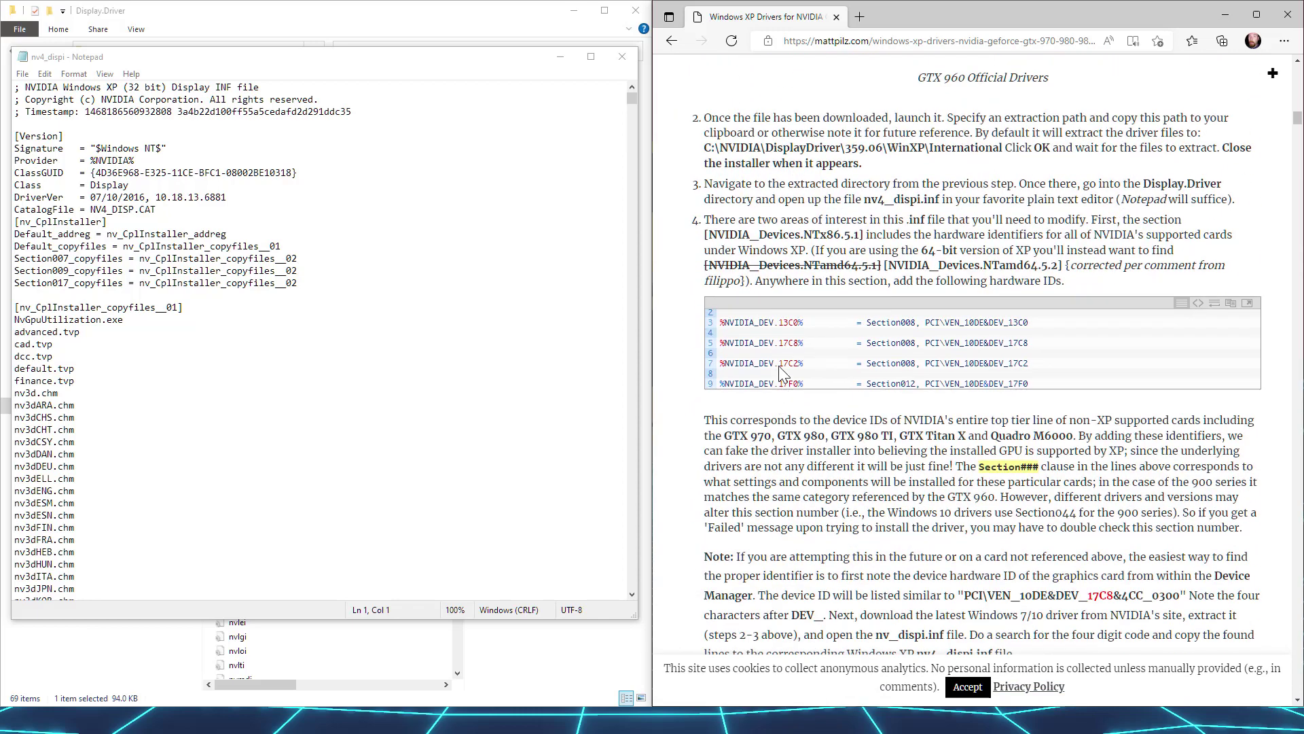
pyautogui.moveTo(860, 236); pyautogui.dragTo(712, 236)
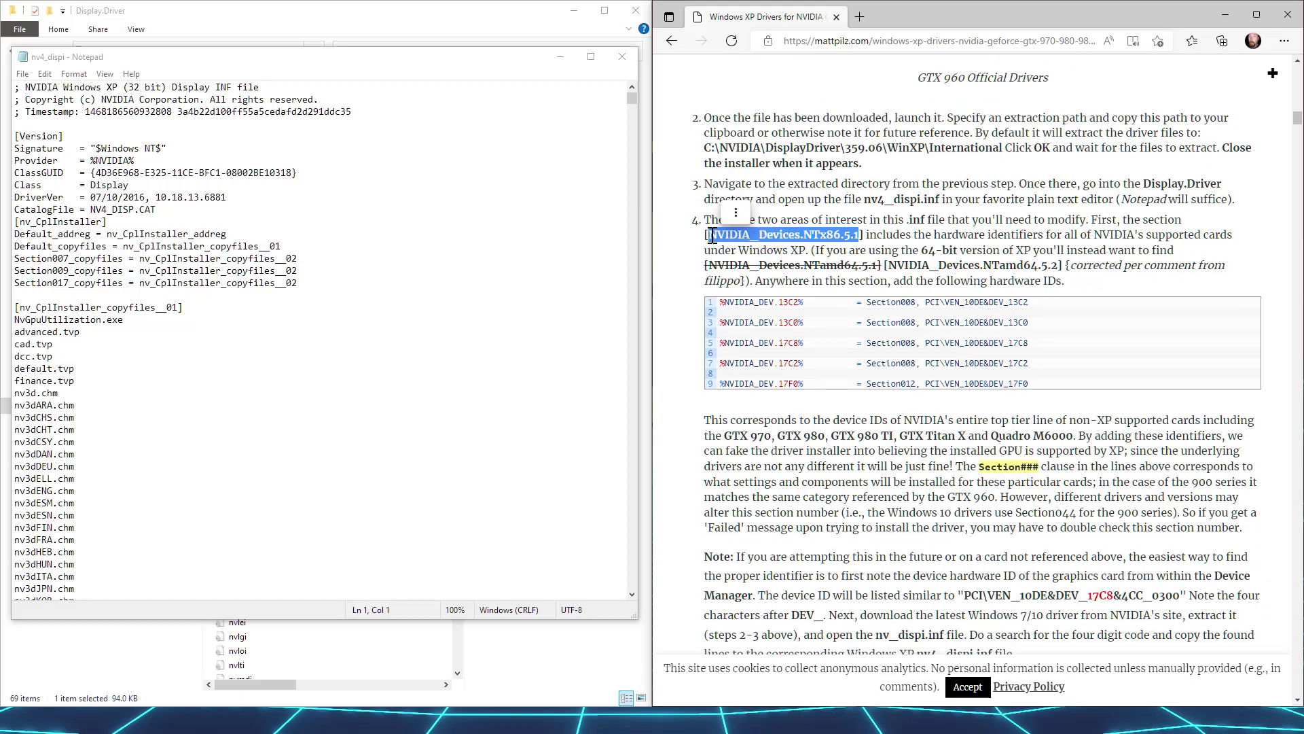
# Step: Copy the section name and find [NVIDIA_Devices.NTx86.5.1] in nv4_dispi
pyautogui.rightClick(744, 236)
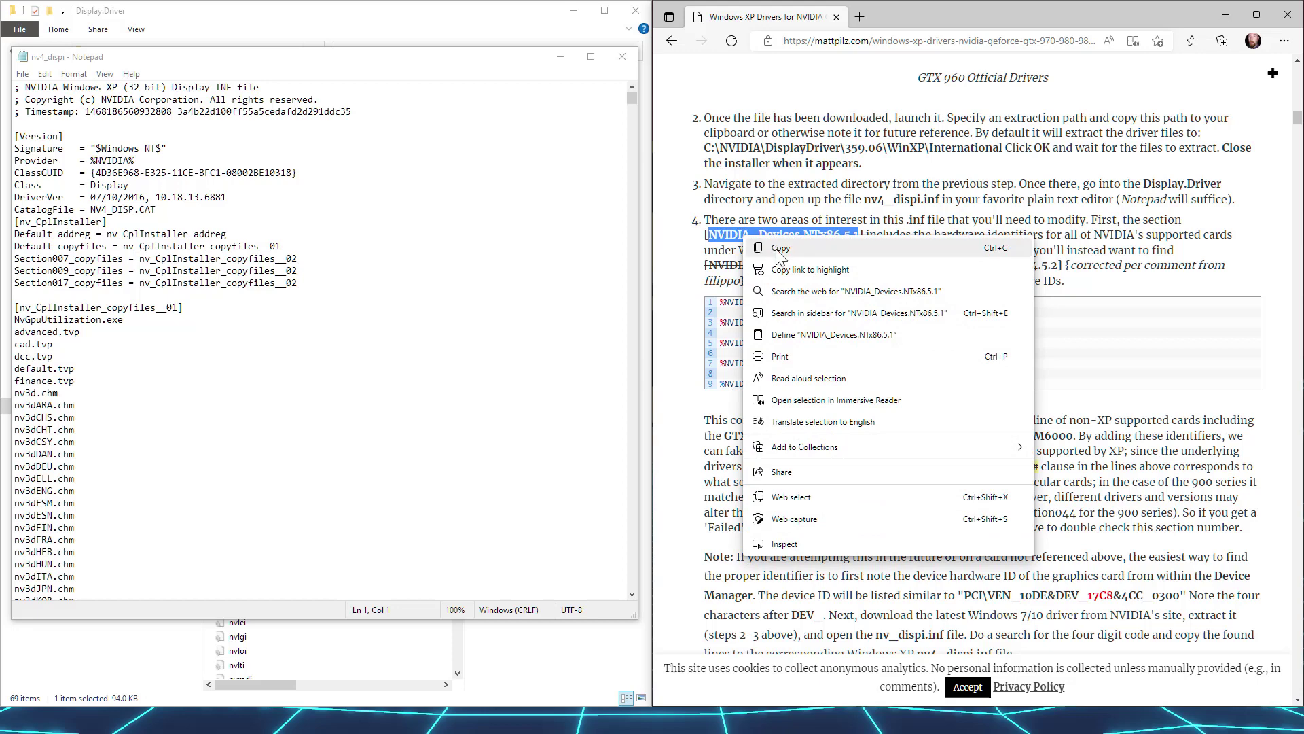
pyautogui.click(786, 254)
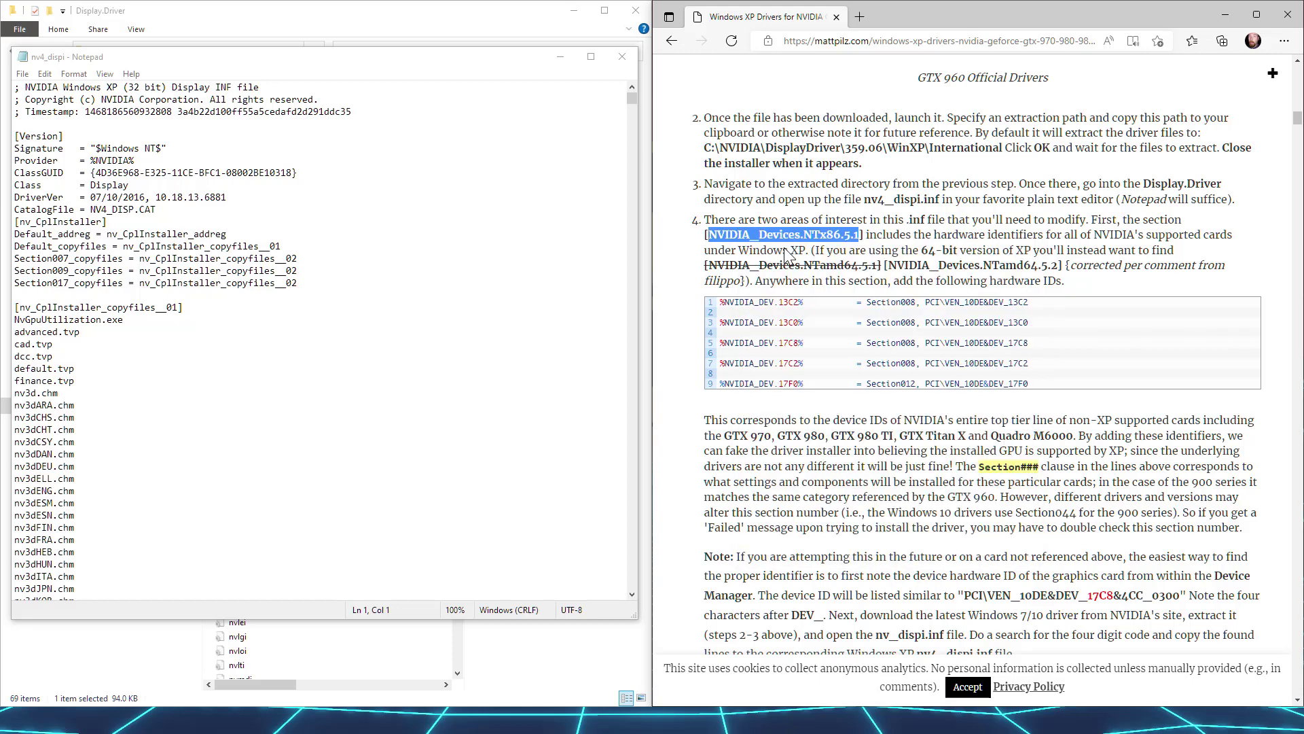
pyautogui.click(332, 267)
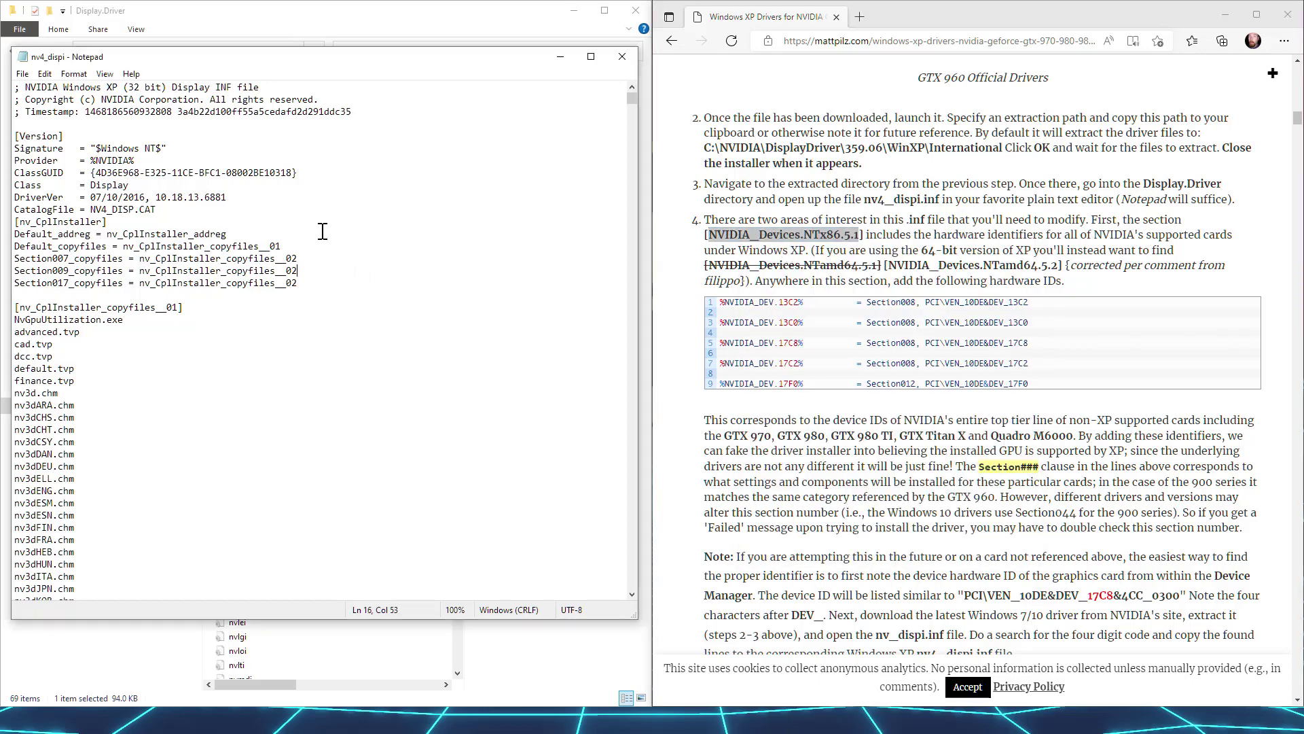
pyautogui.click(44, 74)
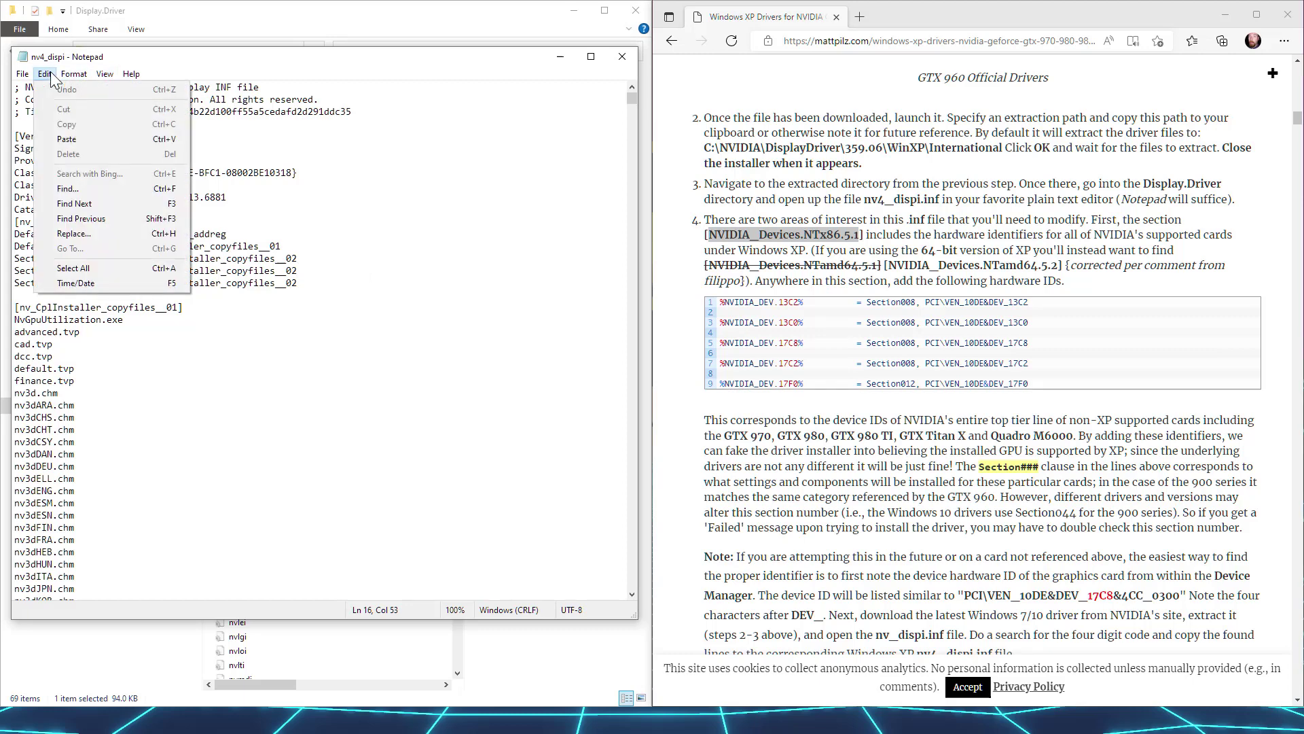
pyautogui.click(73, 189)
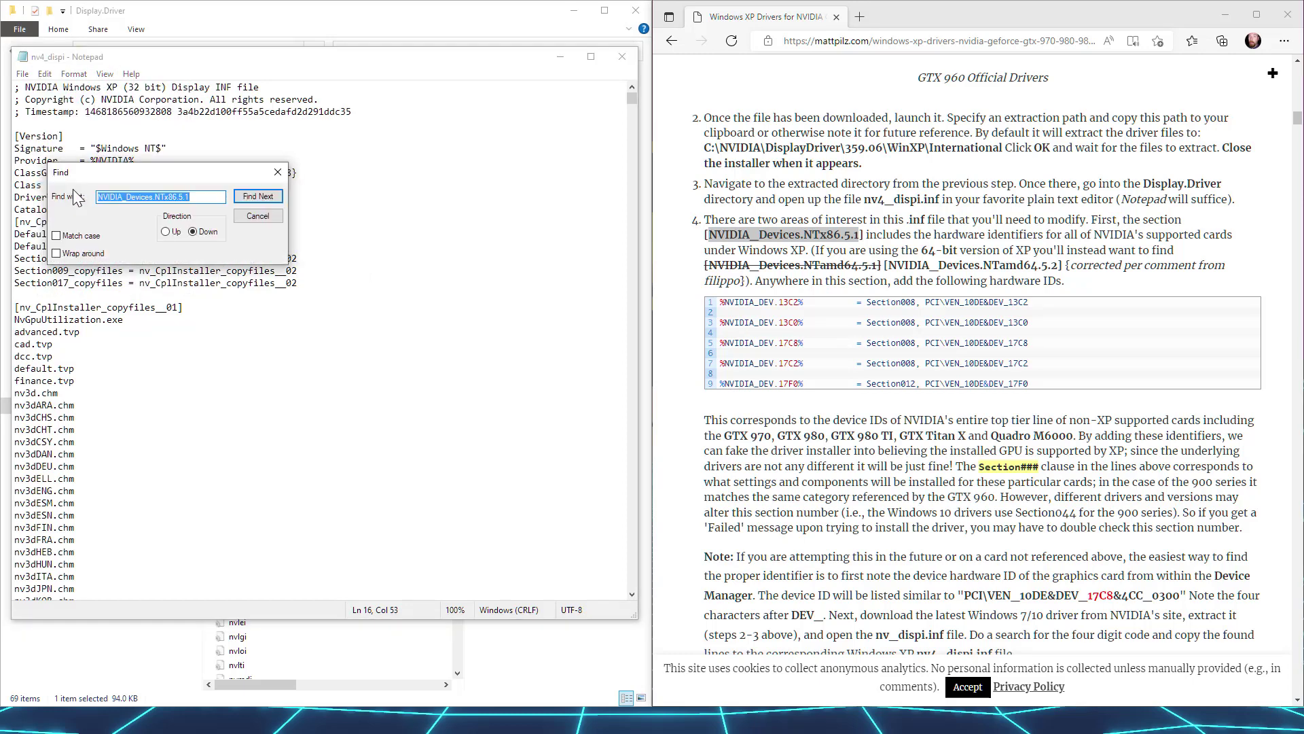
pyautogui.press('End')
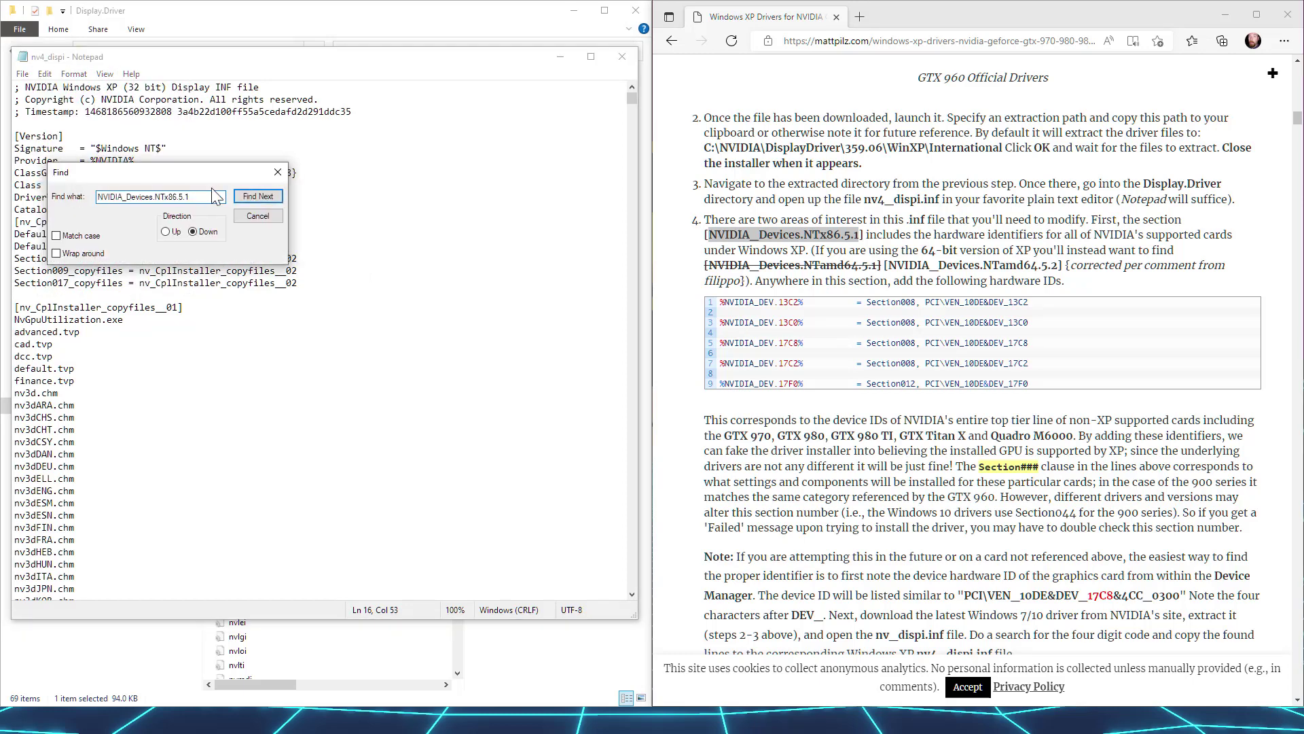
pyautogui.click(255, 196)
# Step: Copy the five hardware ID lines from the guide and paste them under the section header
pyautogui.scroll(-6, 272, 452)
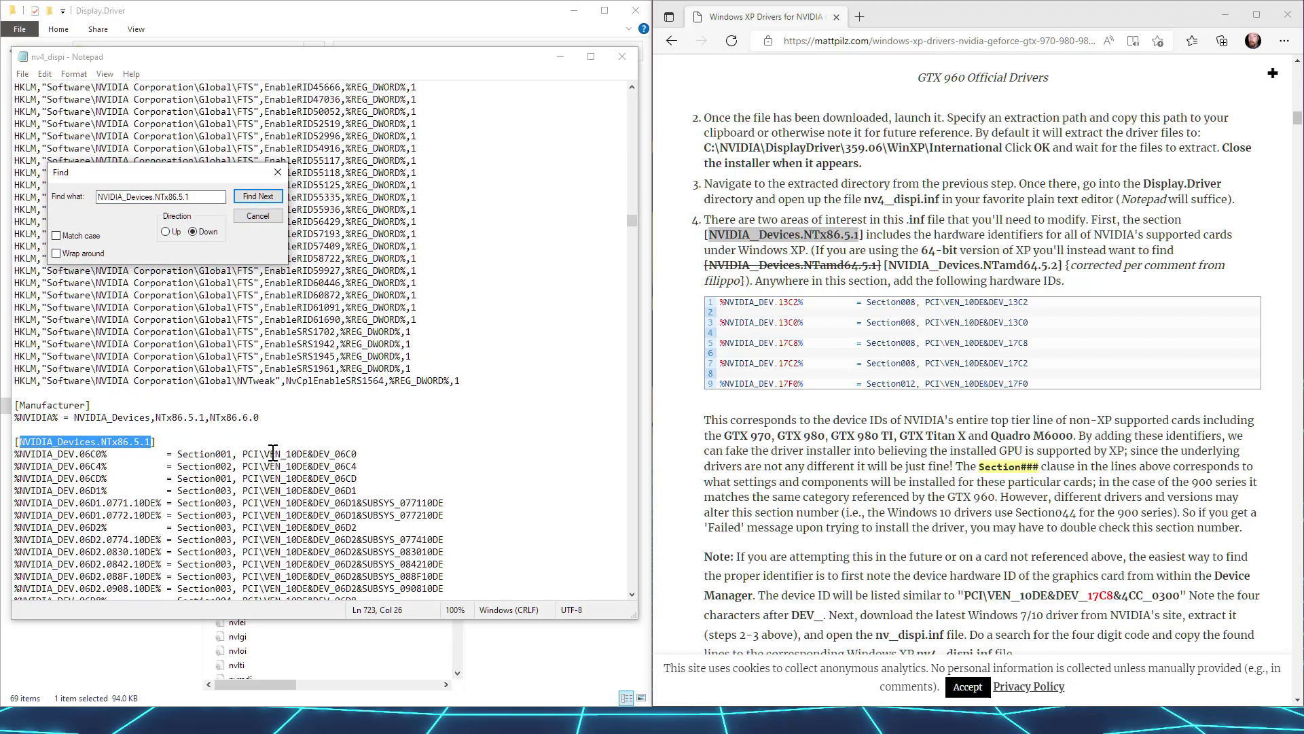
pyautogui.scroll(-1, 273, 452)
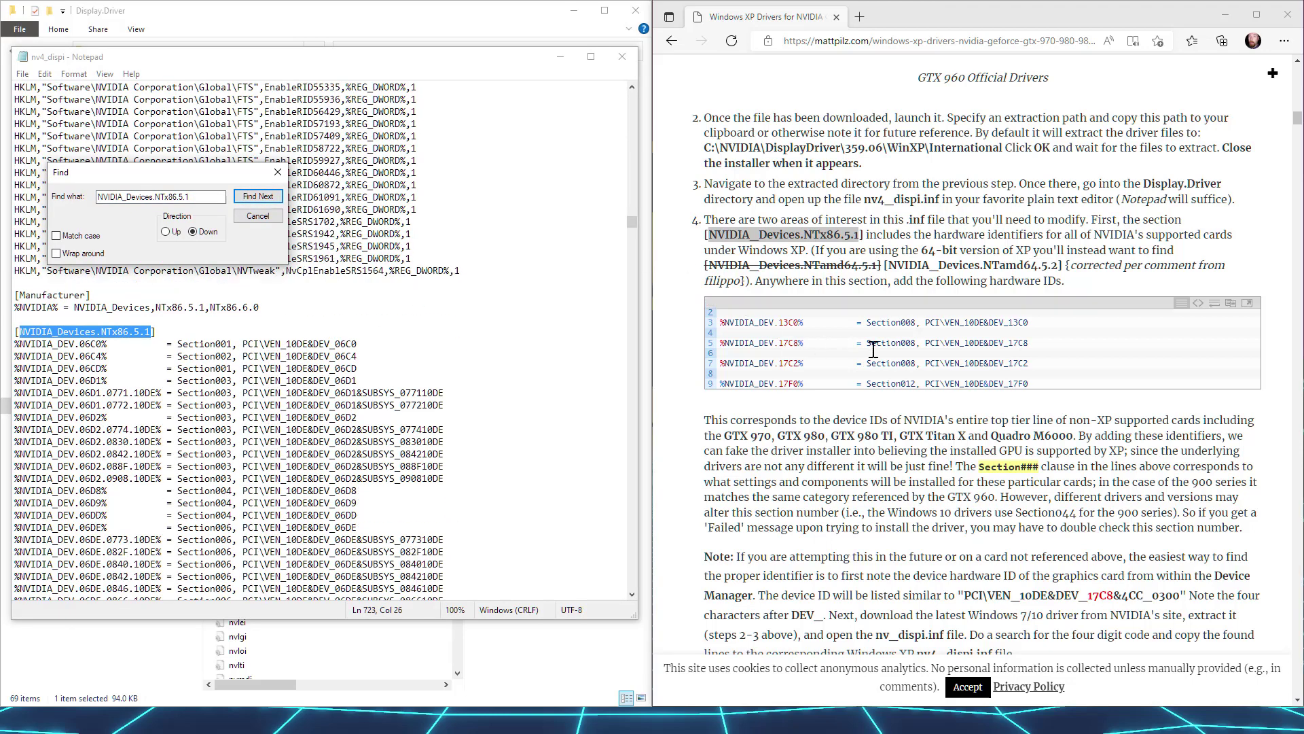
pyautogui.moveTo(1025, 382); pyautogui.dragTo(718, 314)
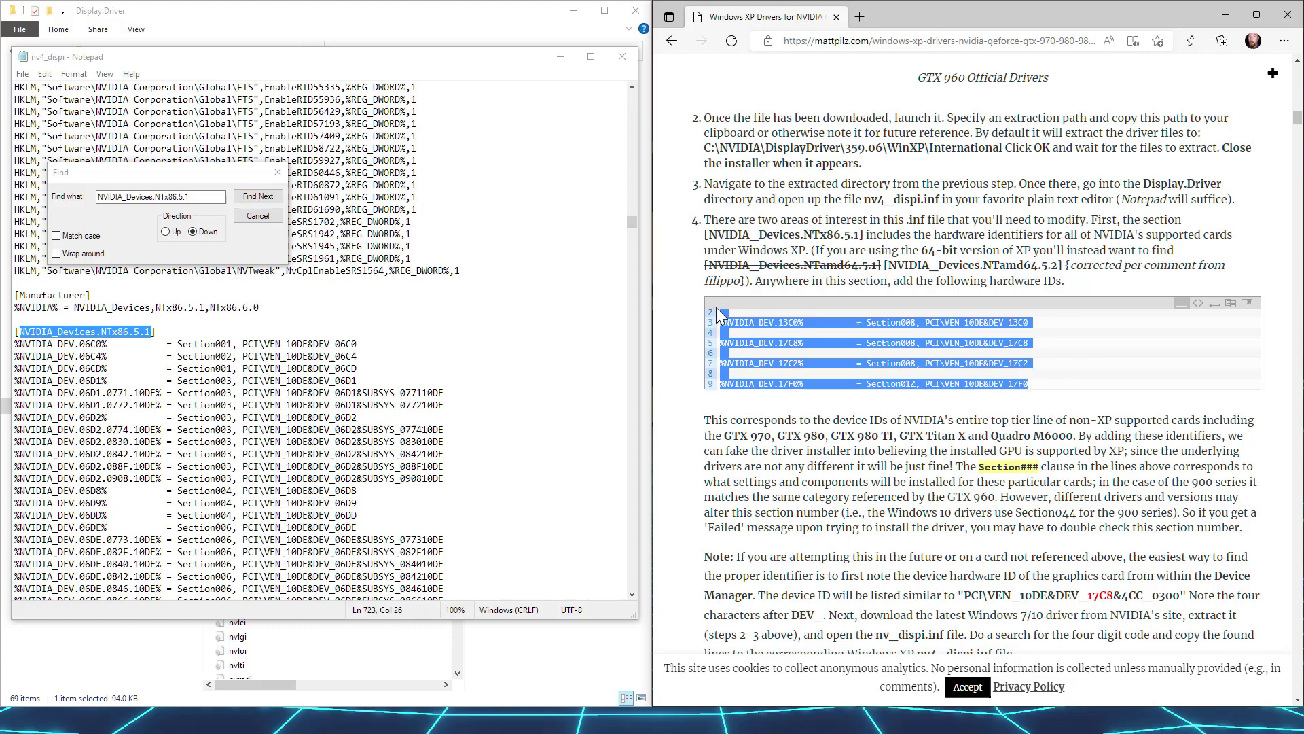
pyautogui.rightClick(744, 320)
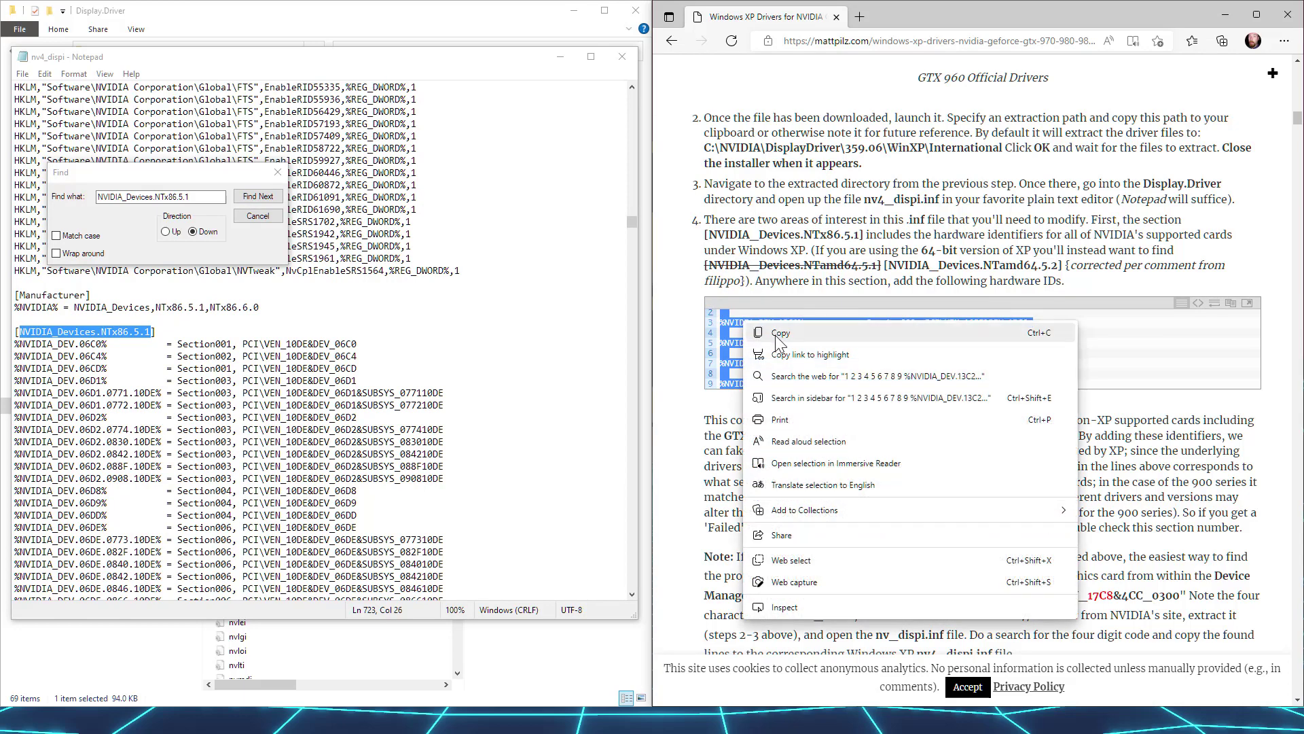
pyautogui.click(777, 332)
pyautogui.click(169, 331)
pyautogui.press('Return')
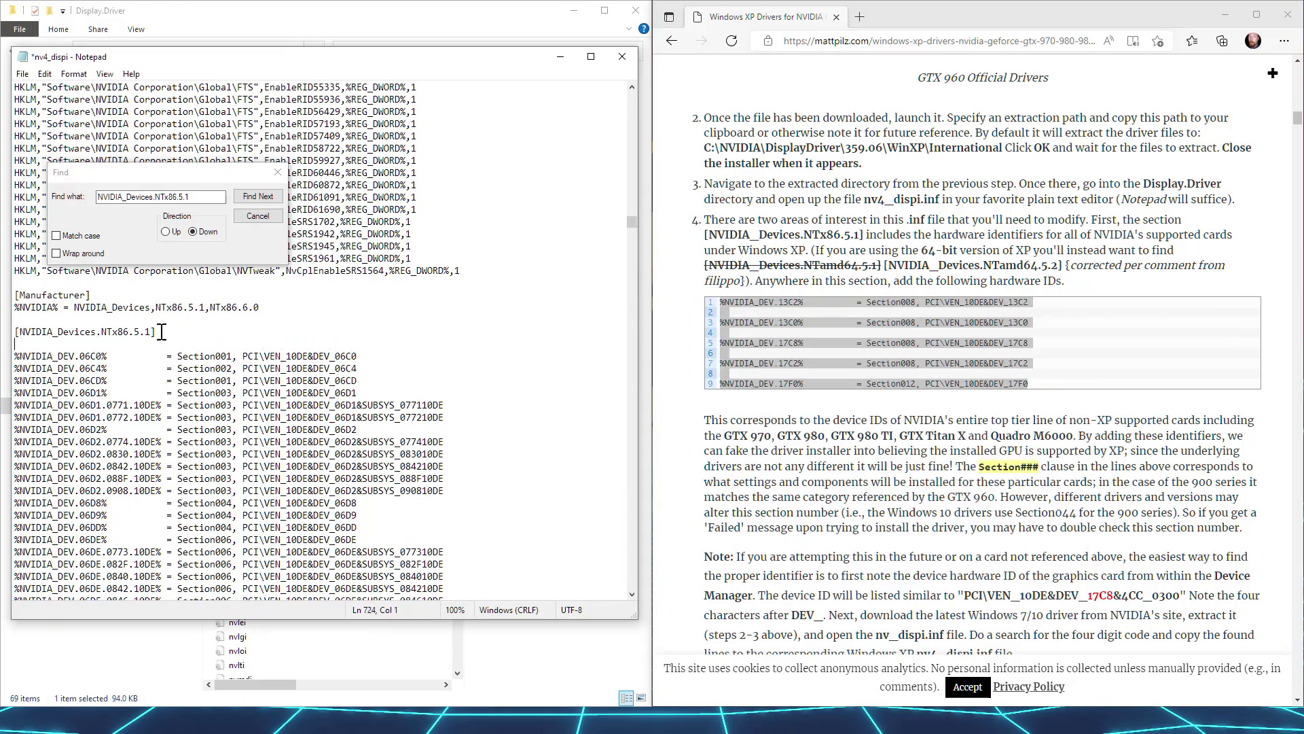
pyautogui.rightClick(133, 346)
pyautogui.click(171, 411)
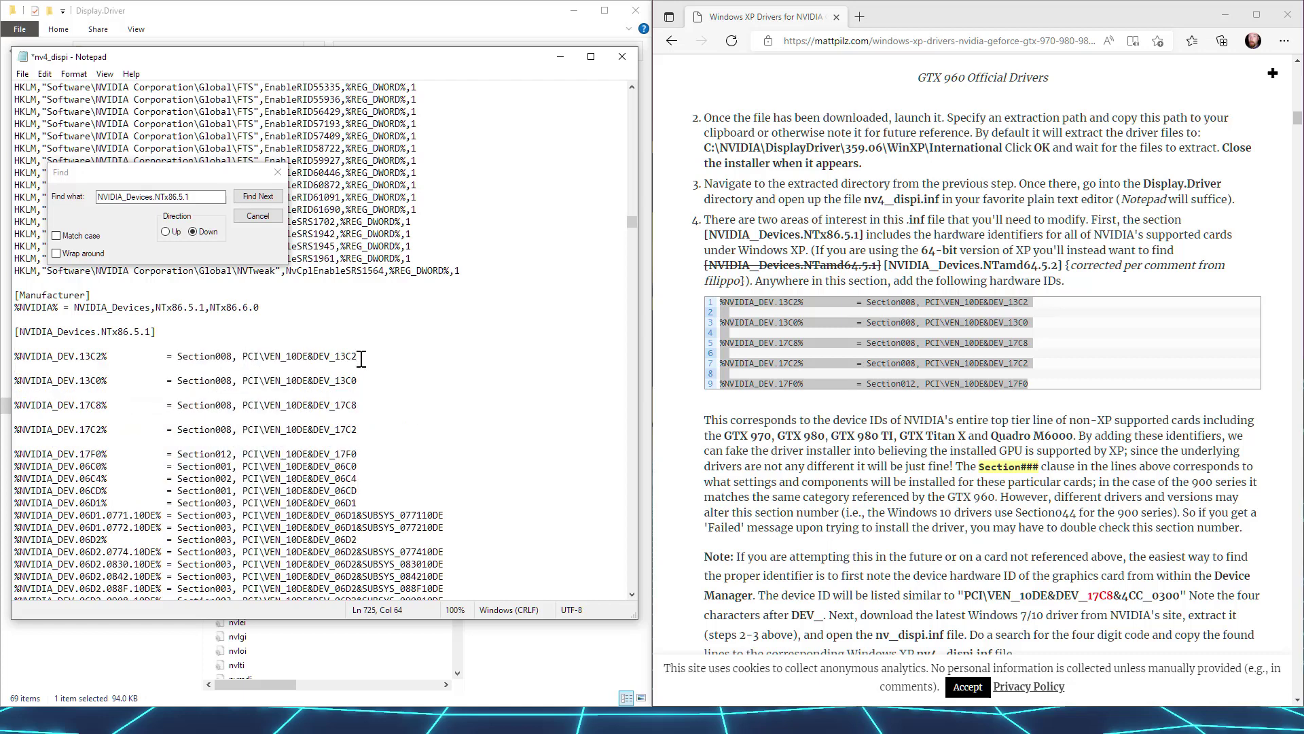
# Step: Remove the blank lines so the 13C2, 13C0, 17C8, 17C2, 17F0 lines sit directly under the header
pyautogui.press('Delete')
pyautogui.press('Down')
pyautogui.press('Delete')
pyautogui.press('Down')
pyautogui.press('Delete')
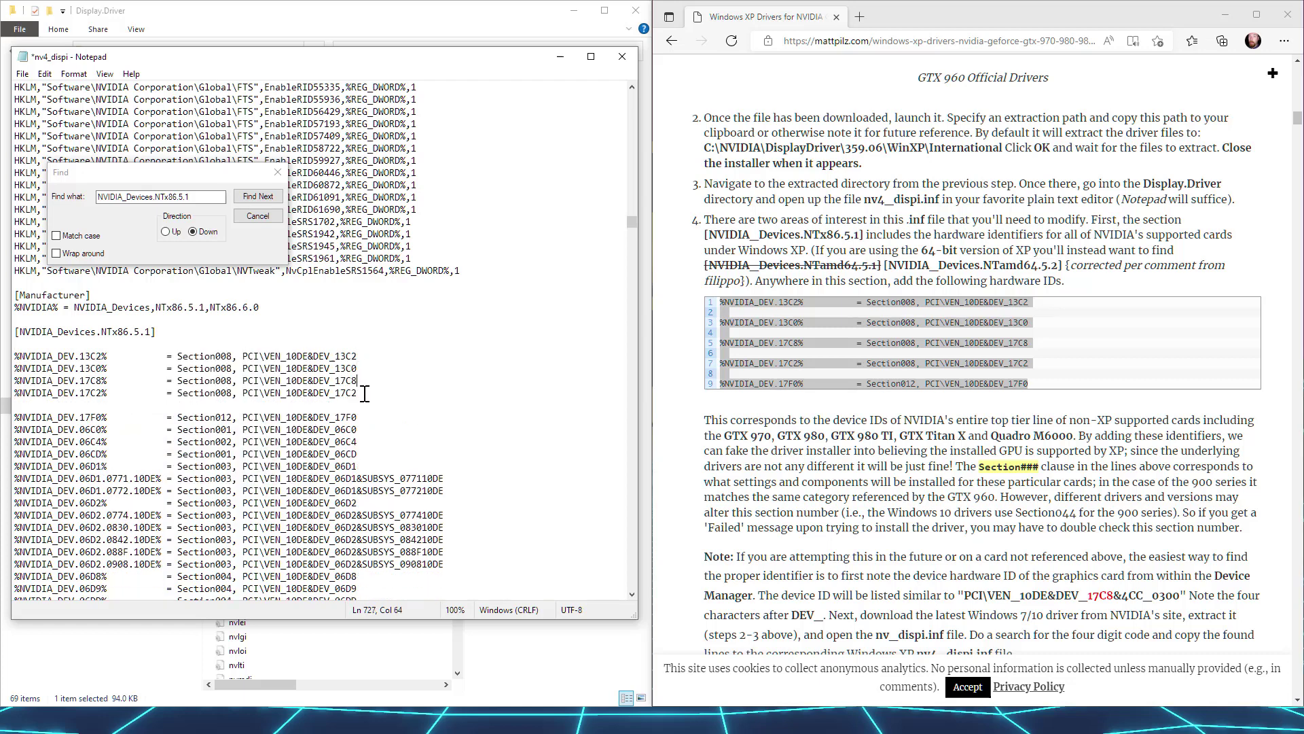
pyautogui.press('Down')
pyautogui.press('Delete')
pyautogui.click(211, 333)
pyautogui.press('Delete')
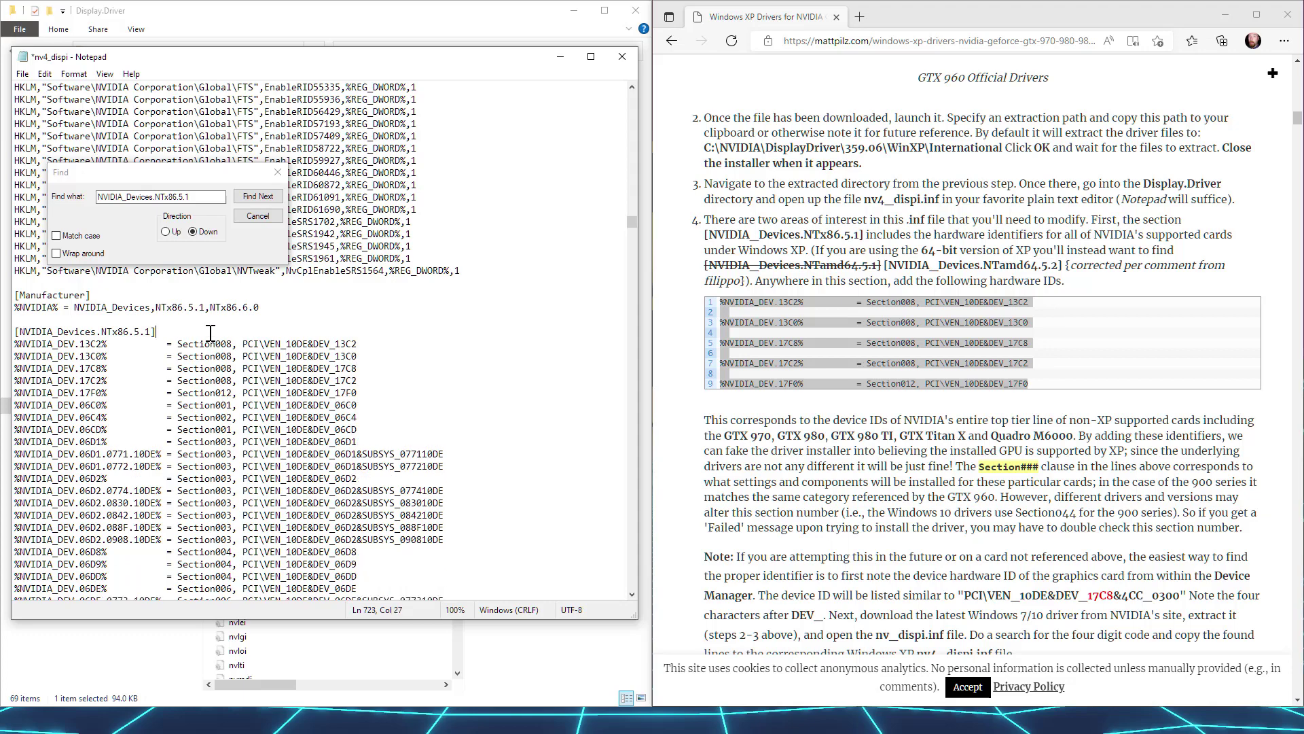
# Step: Copy [Strings] from the guide and find the [Strings] section in nv4_dispi
pyautogui.scroll(-5, 762, 437)
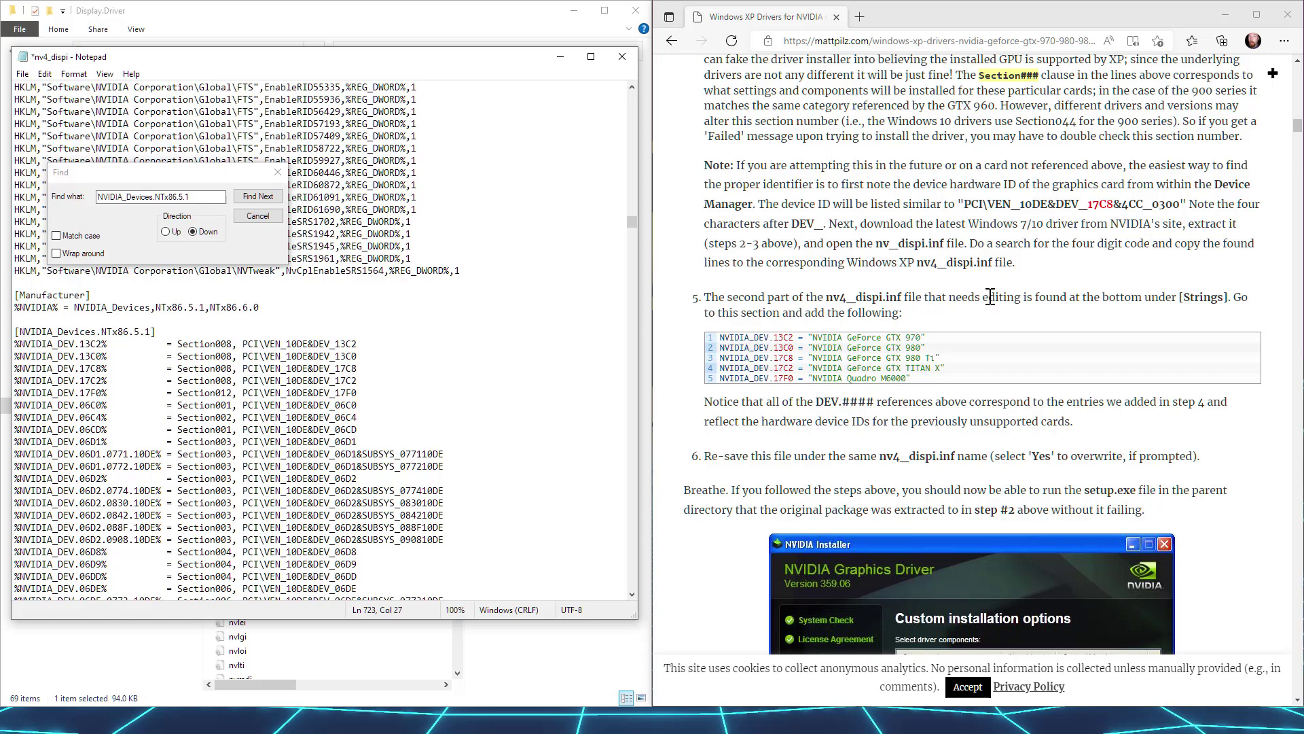
pyautogui.moveTo(1181, 299); pyautogui.dragTo(1227, 299)
pyautogui.rightClick(1210, 305)
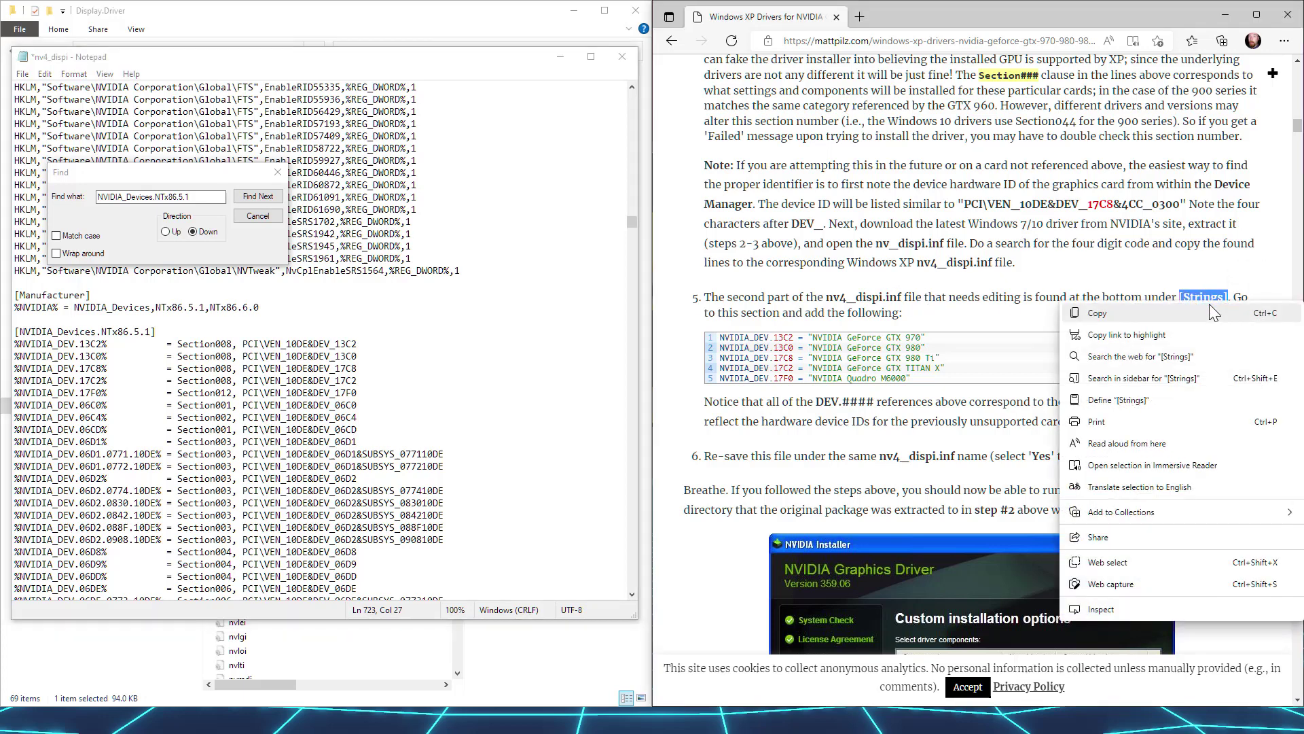
pyautogui.click(1182, 318)
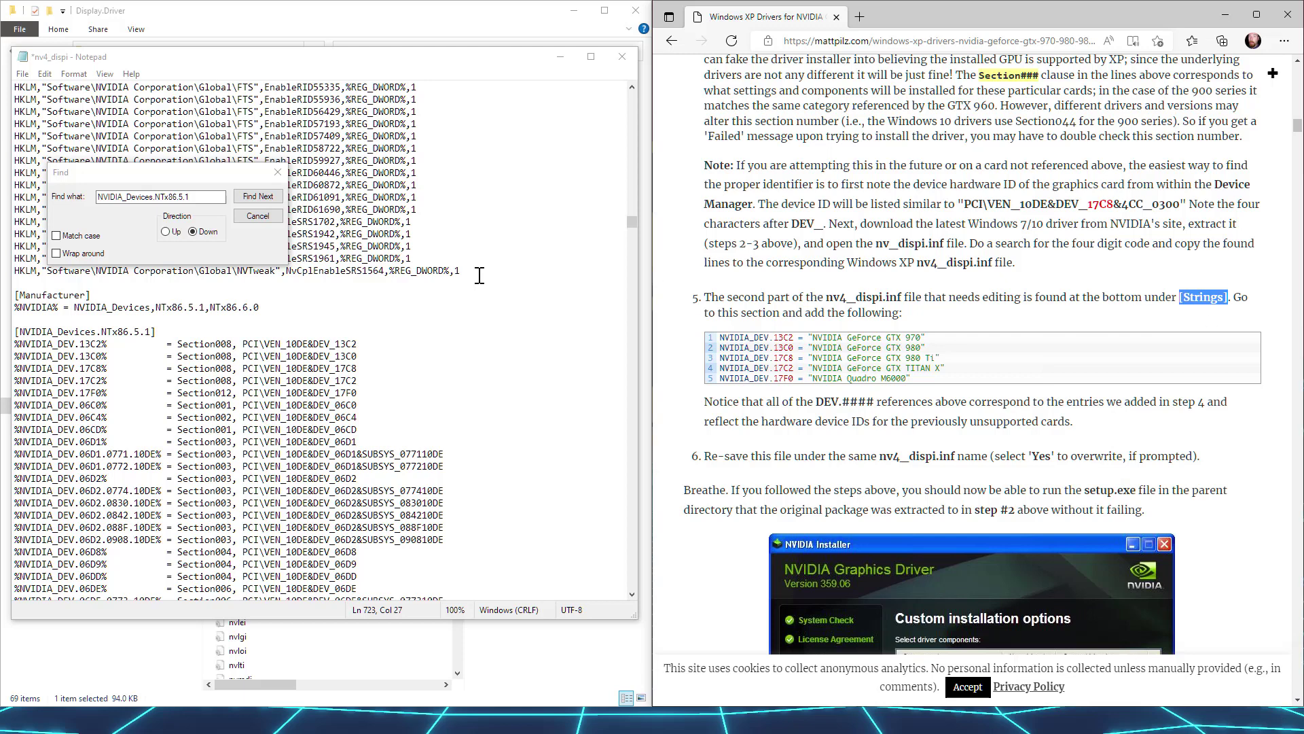
pyautogui.moveTo(190, 198); pyautogui.dragTo(96, 197)
pyautogui.rightClick(102, 199)
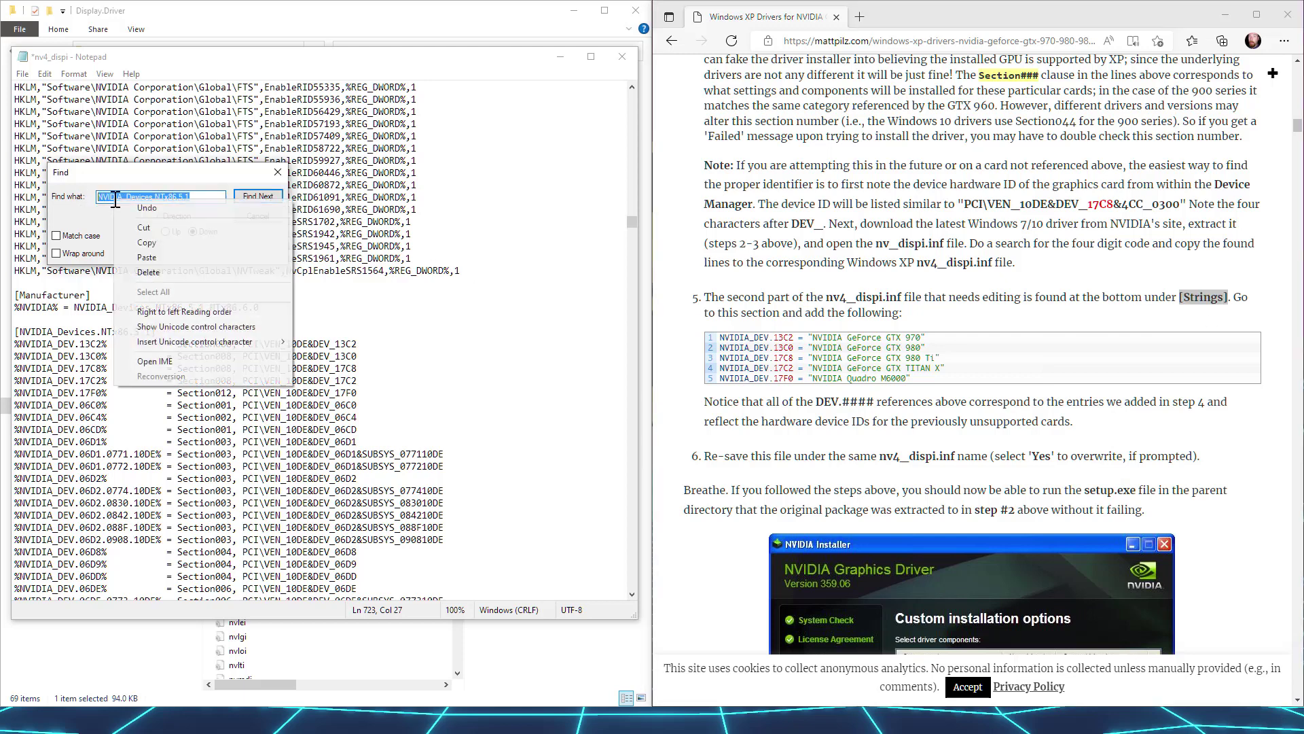
pyautogui.click(129, 258)
pyautogui.click(258, 197)
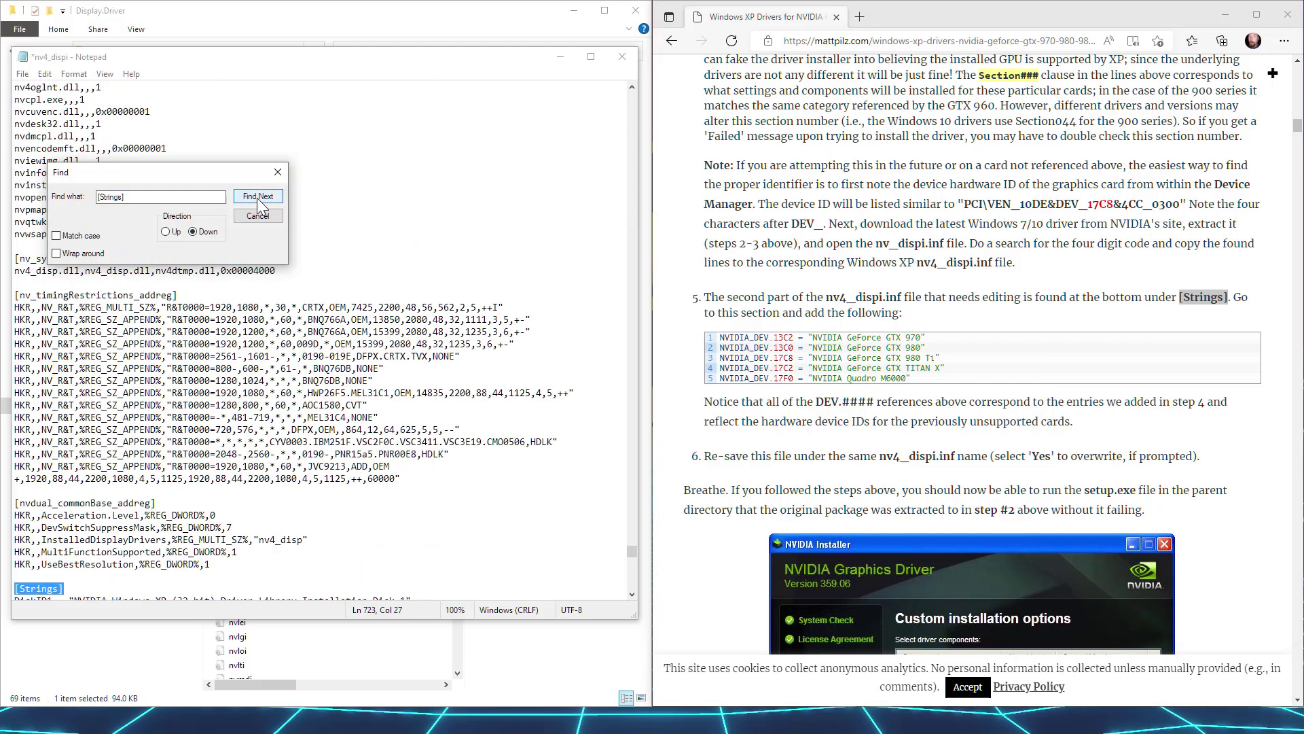
pyautogui.click(258, 196)
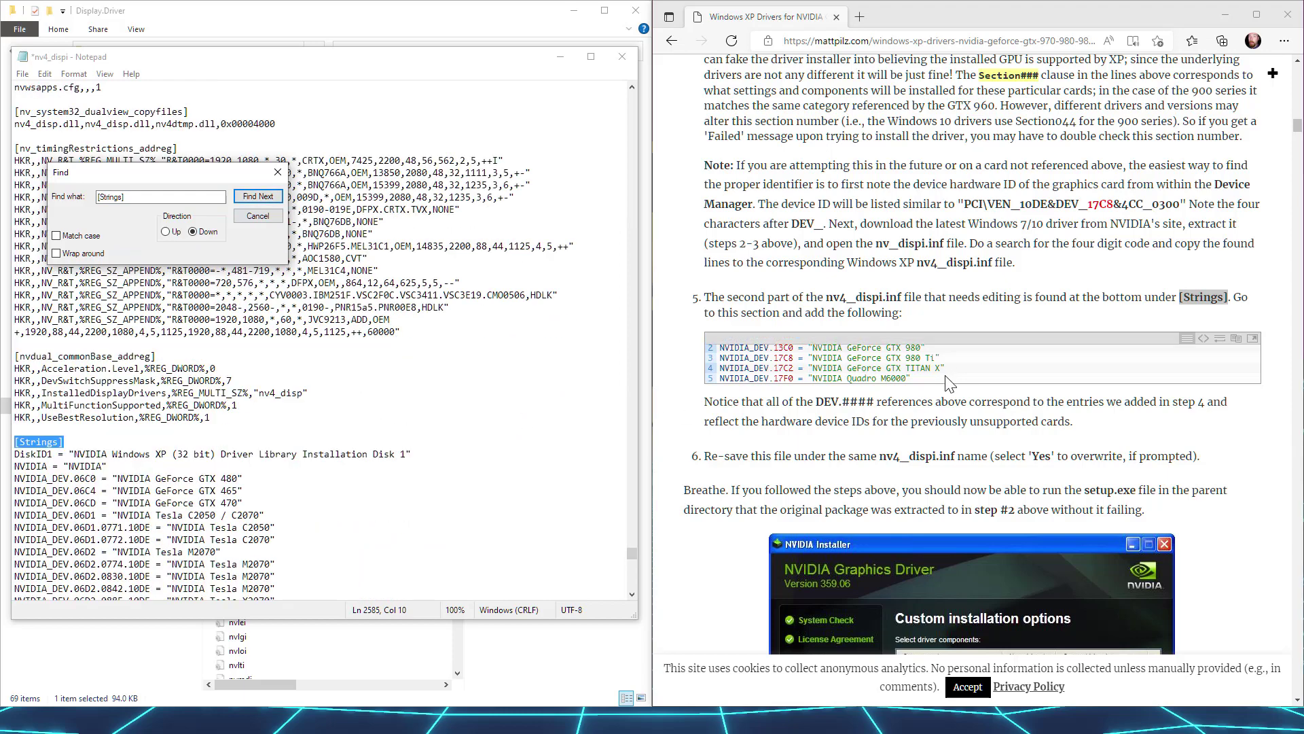
# Step: Paste the GTX 970, 980, 980 Ti, TITAN X and Quadro M6000 strings below NVIDIA = "NVIDIA"
pyautogui.moveTo(950, 379); pyautogui.dragTo(711, 309)
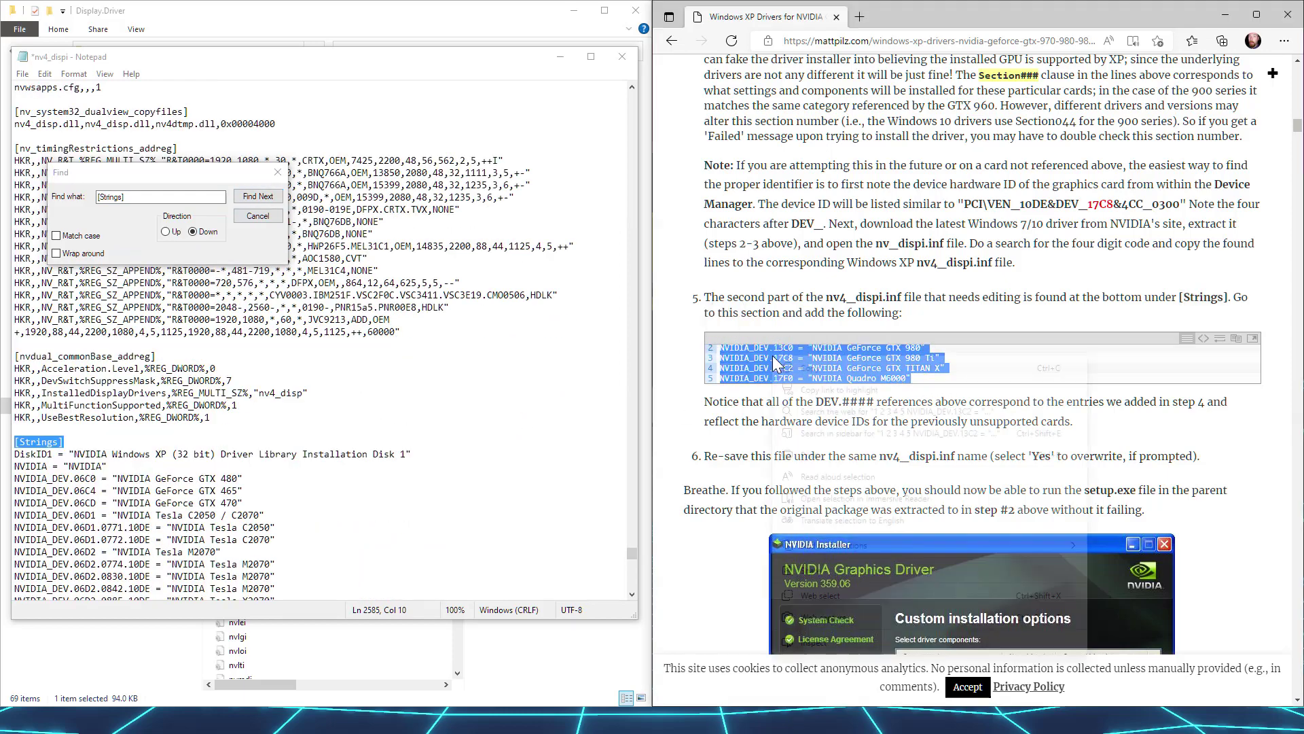
pyautogui.rightClick(762, 353)
pyautogui.click(818, 364)
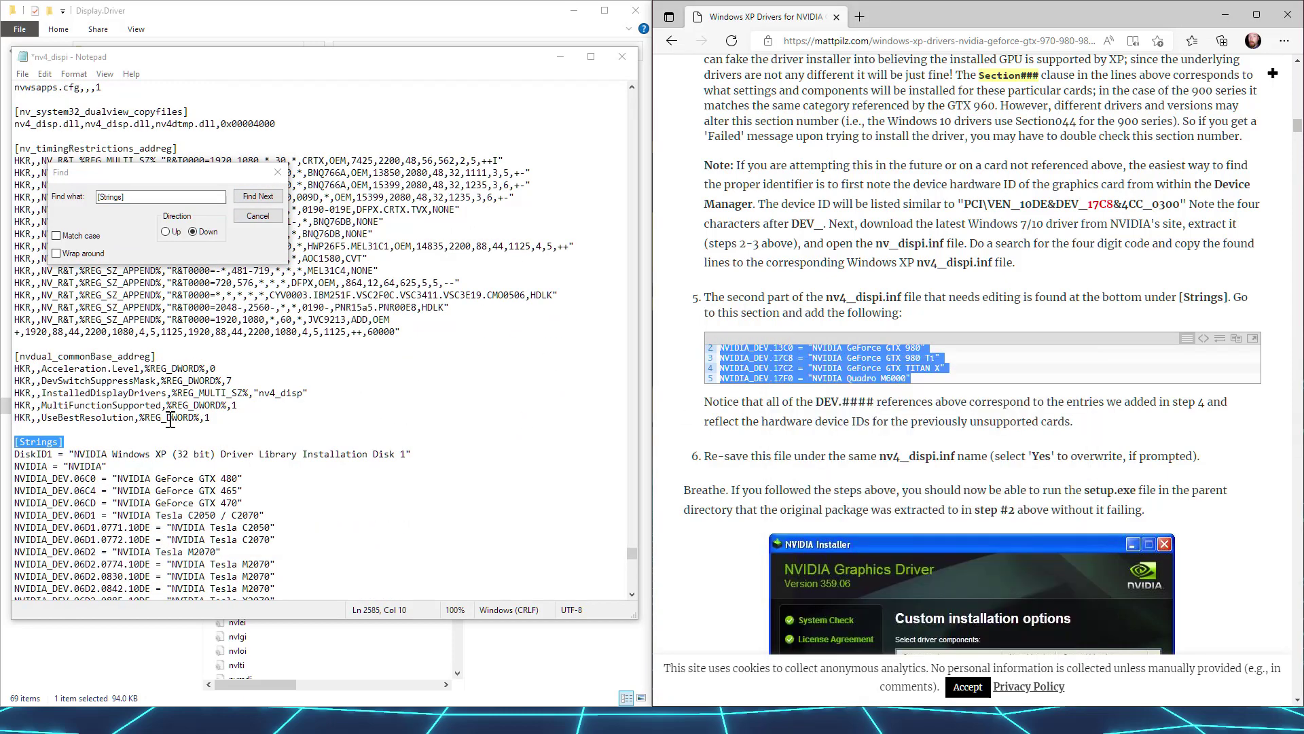
pyautogui.click(115, 467)
pyautogui.press('Return')
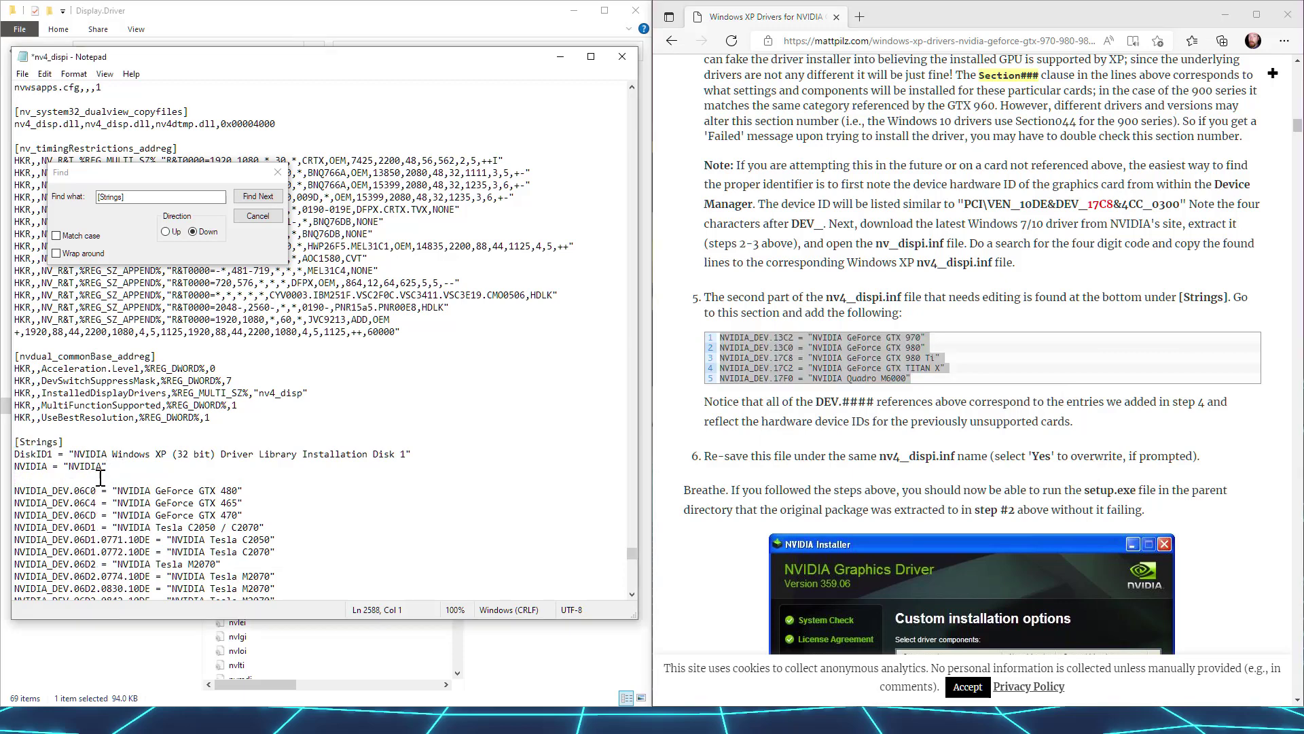
pyautogui.rightClick(100, 478)
pyautogui.click(129, 540)
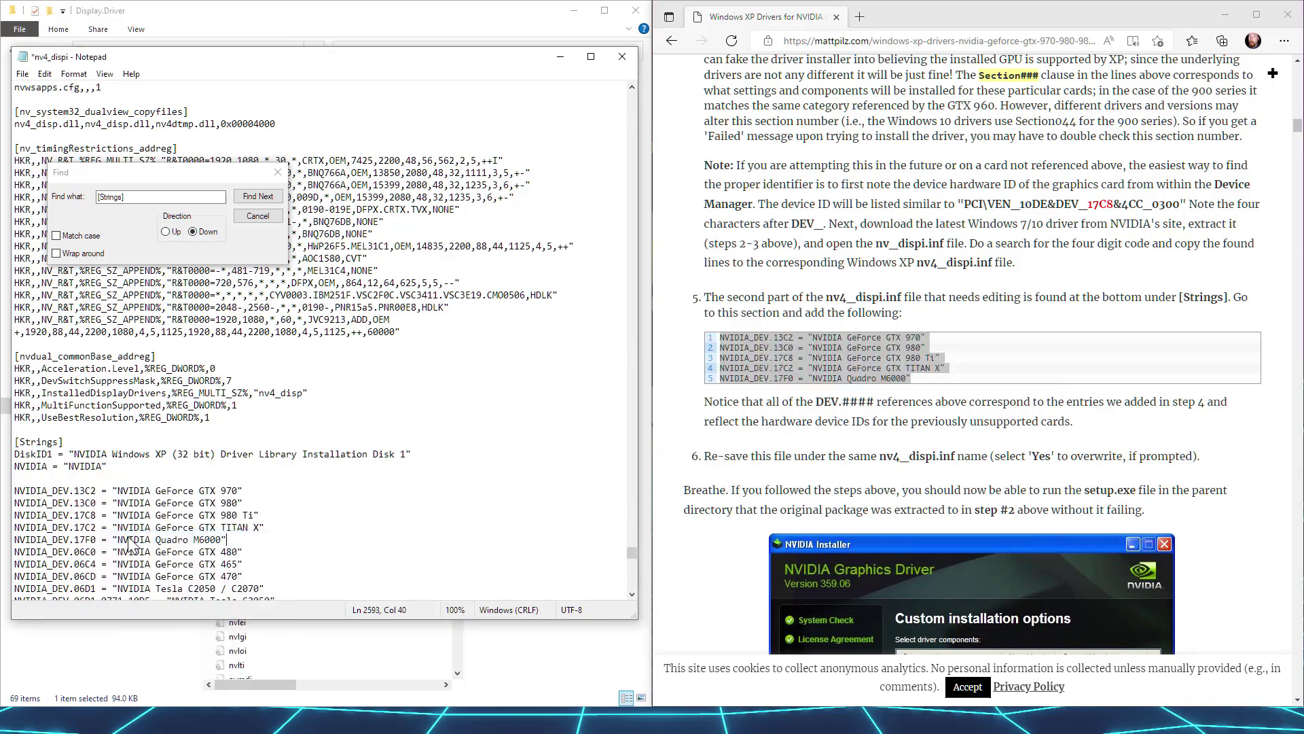
pyautogui.press('Delete')
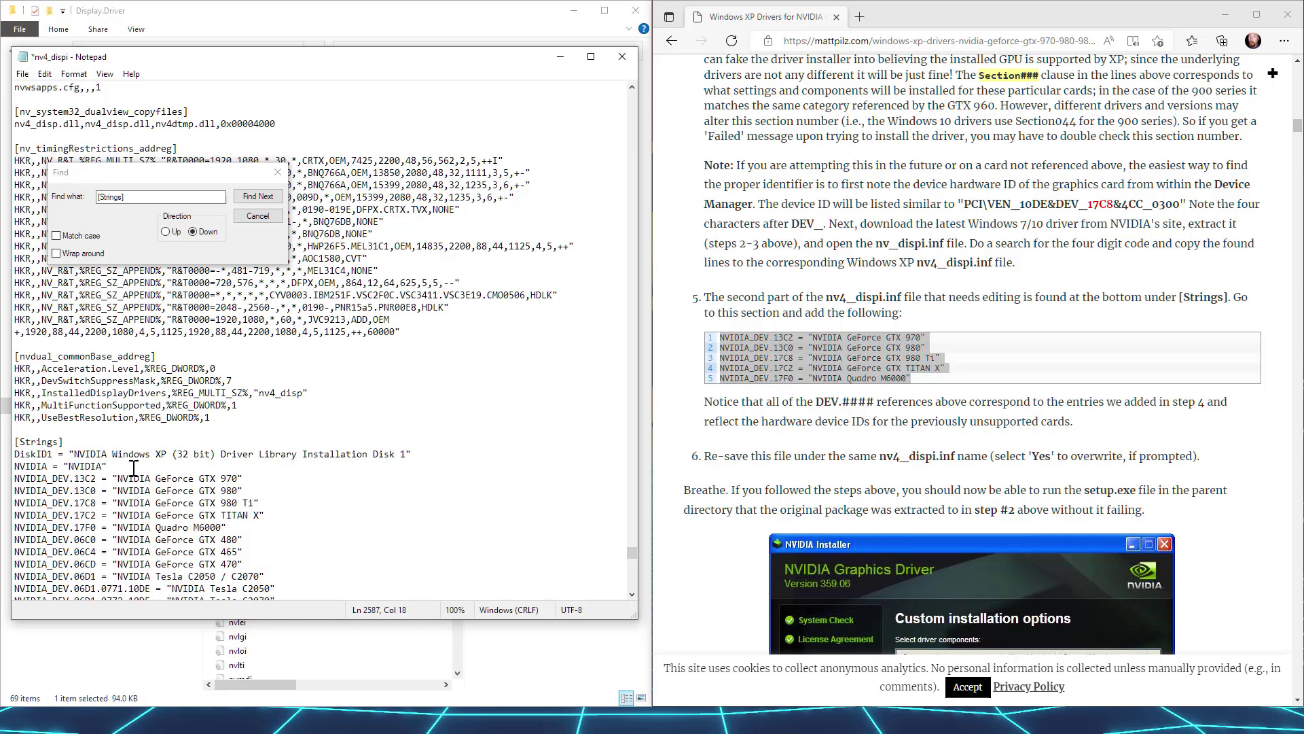
# Step: Save and close the edited nv4_dispi file, then select setup in the International folder
pyautogui.moveTo(200, 478); pyautogui.dragTo(258, 515)
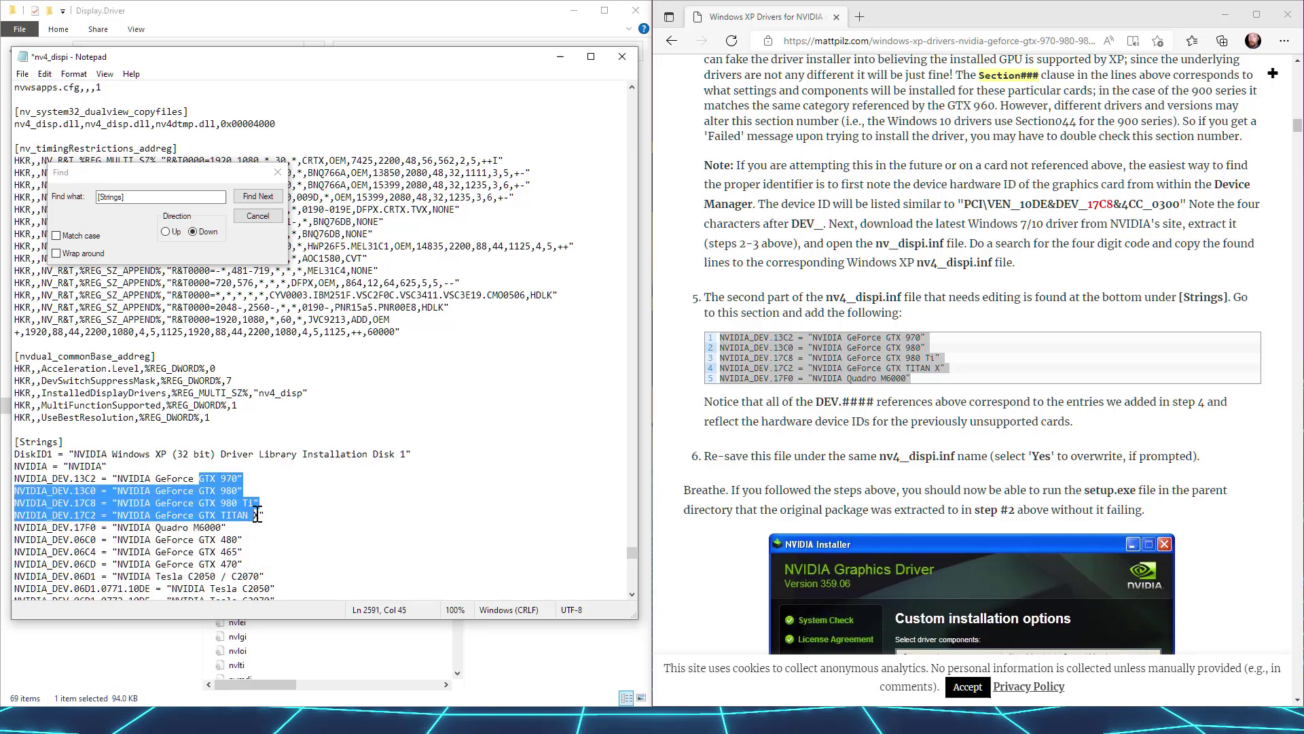
pyautogui.click(278, 172)
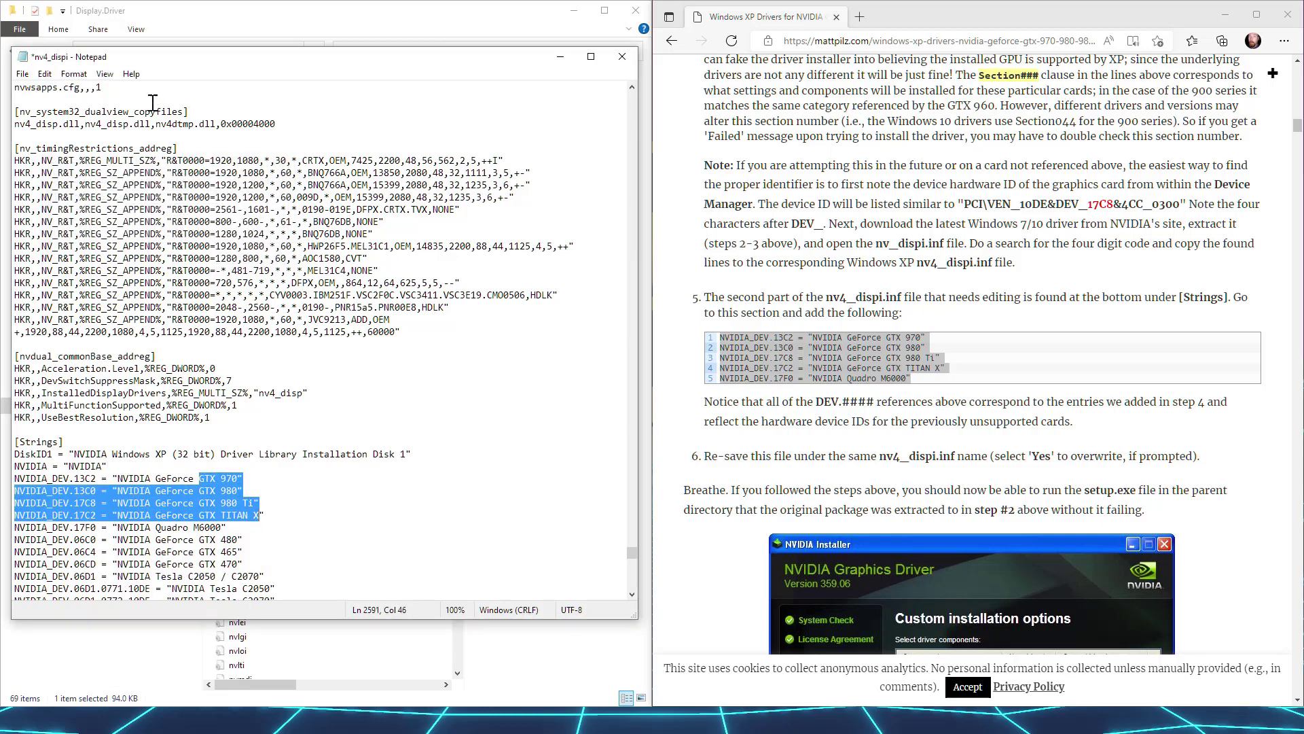
pyautogui.click(22, 73)
pyautogui.click(53, 134)
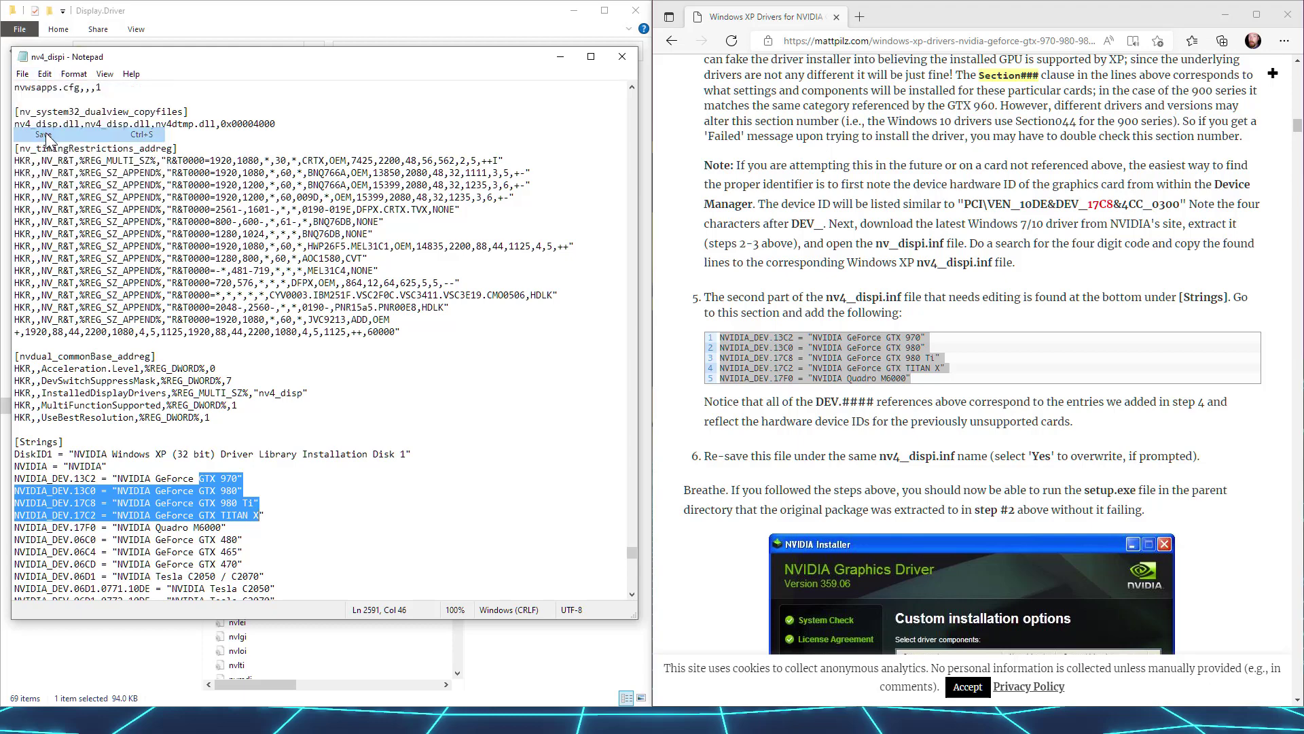
pyautogui.click(622, 56)
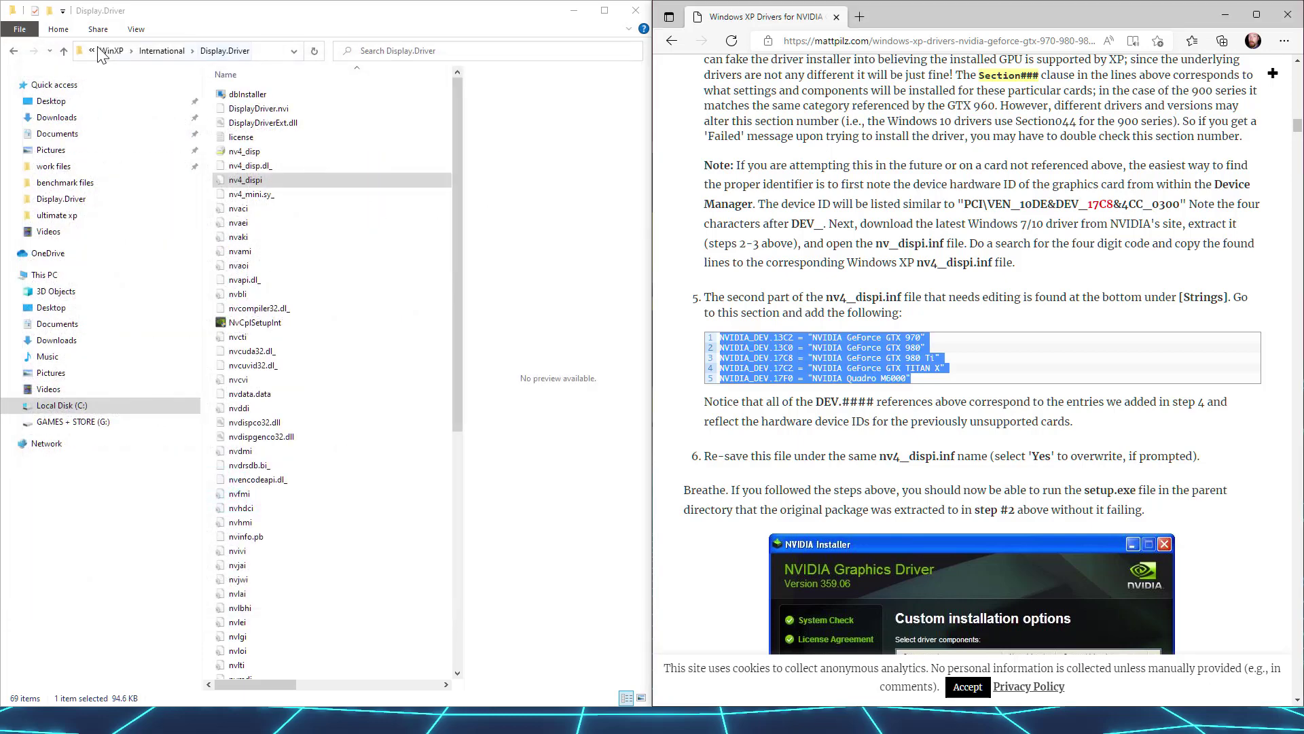
pyautogui.click(63, 51)
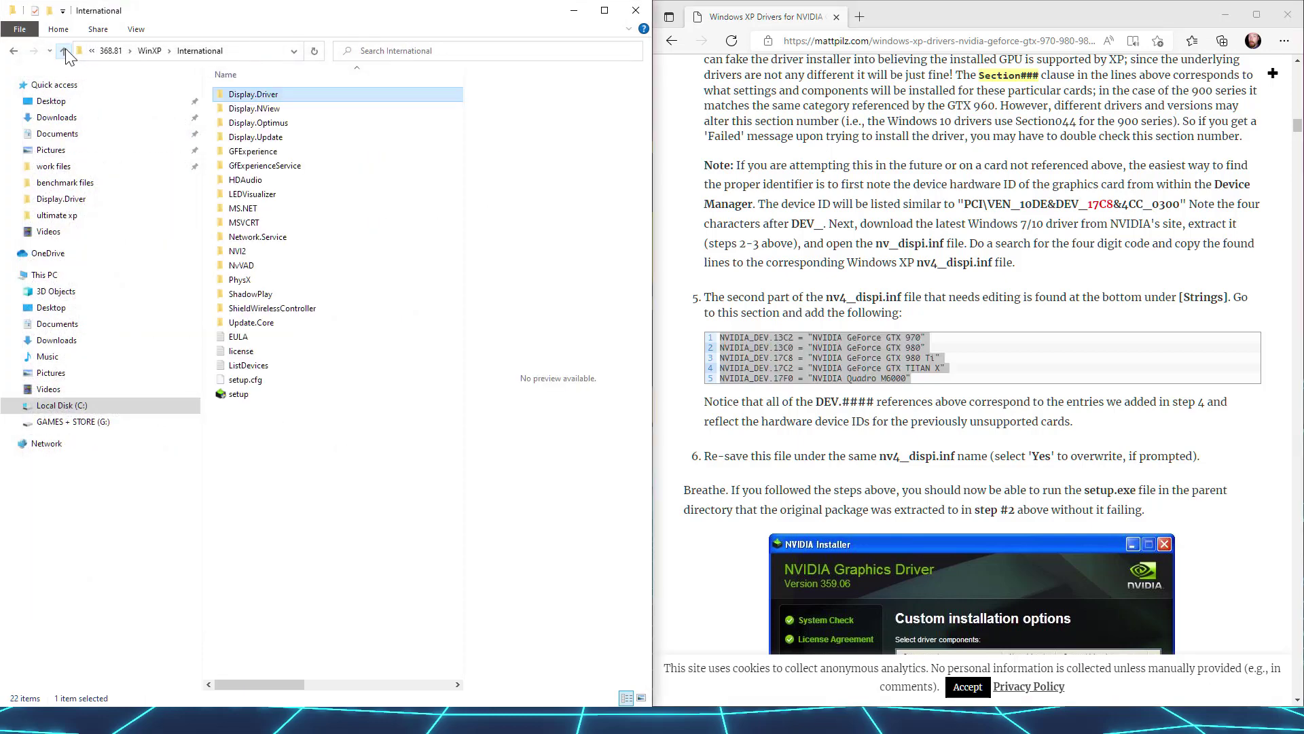
pyautogui.click(241, 394)
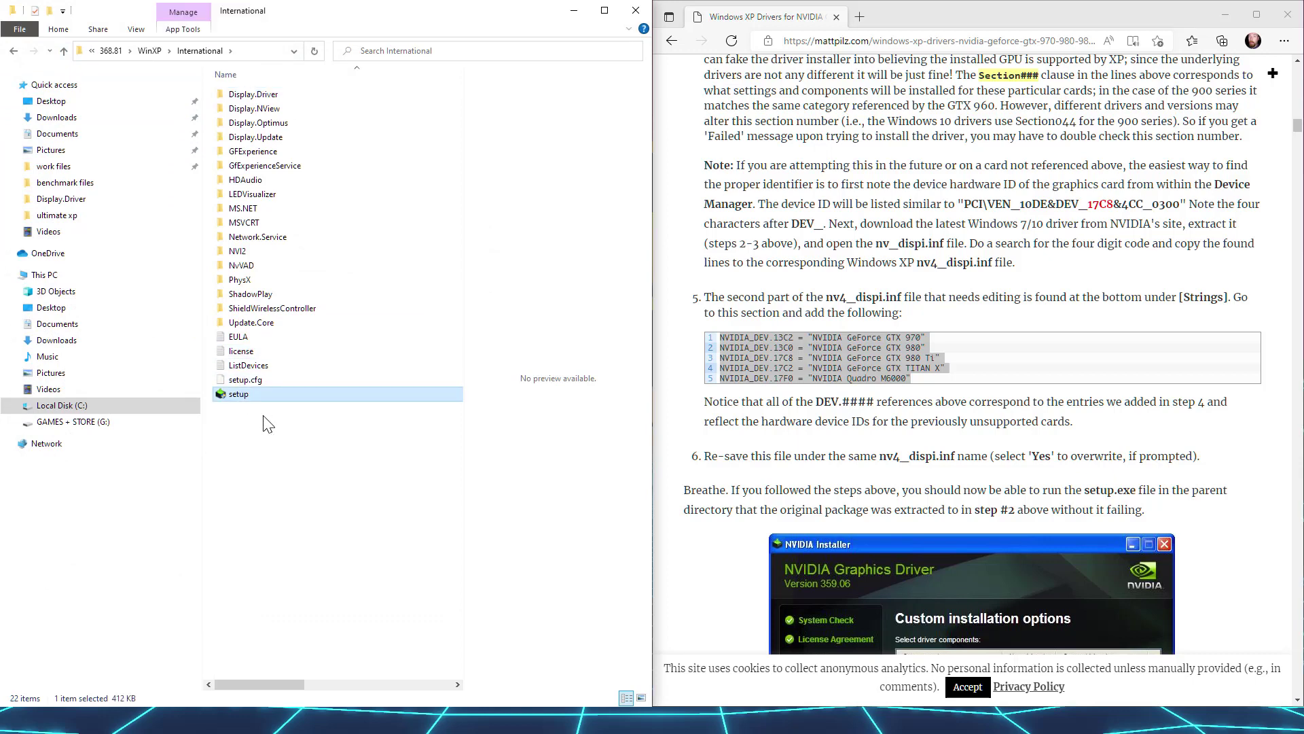
# Step: Close the File Explorer and Edge windows to clear the desktop
pyautogui.click(628, 11)
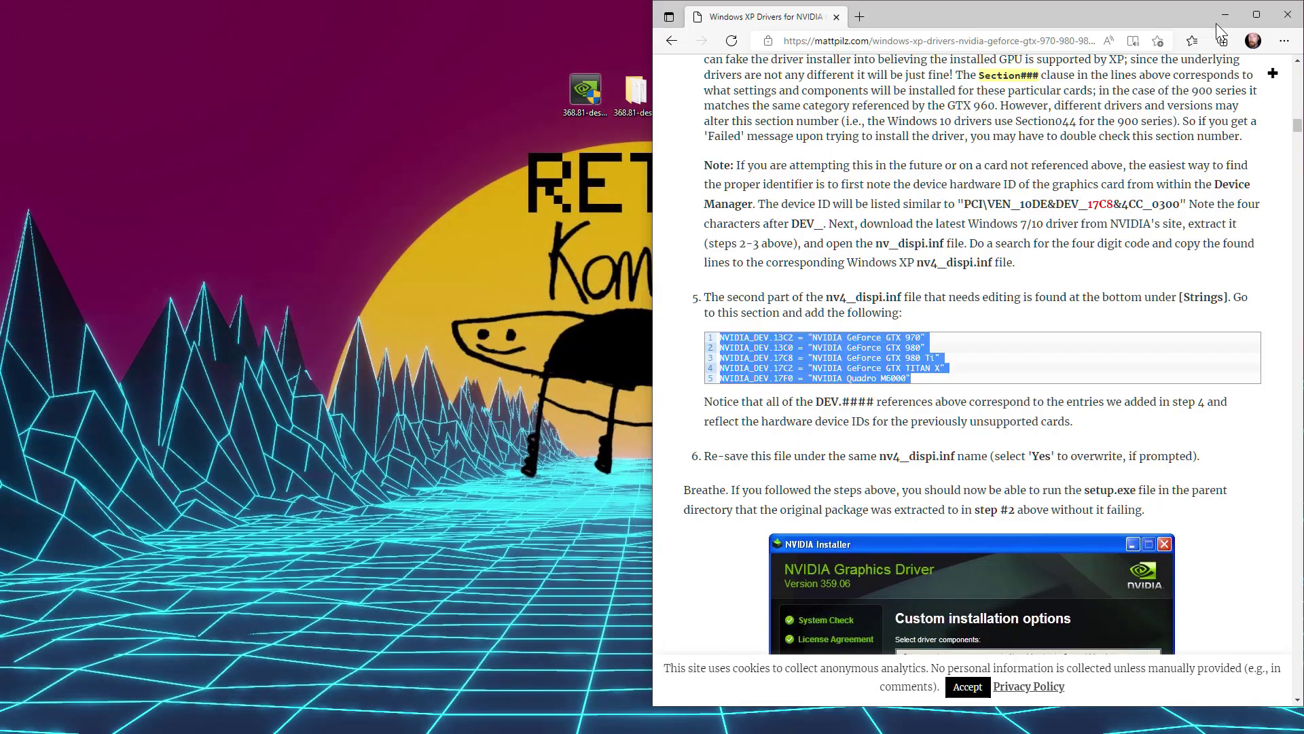
pyautogui.click(1281, 23)
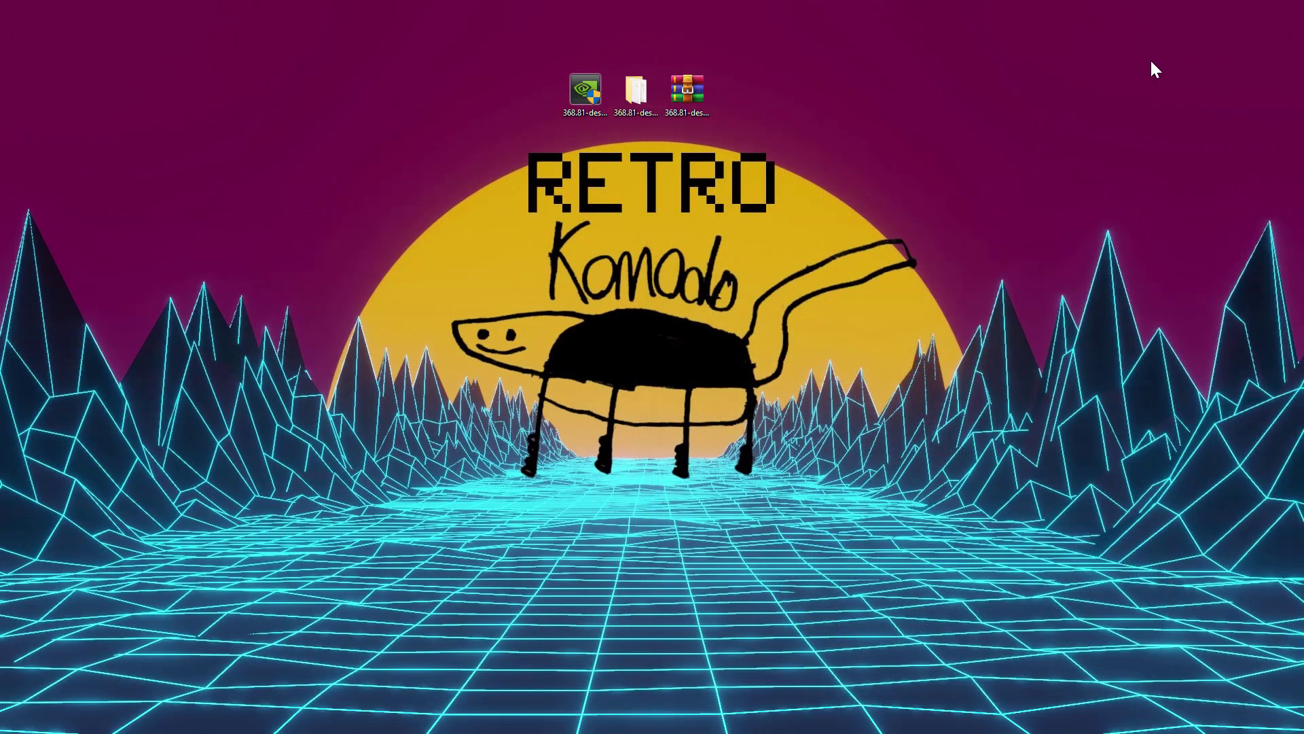